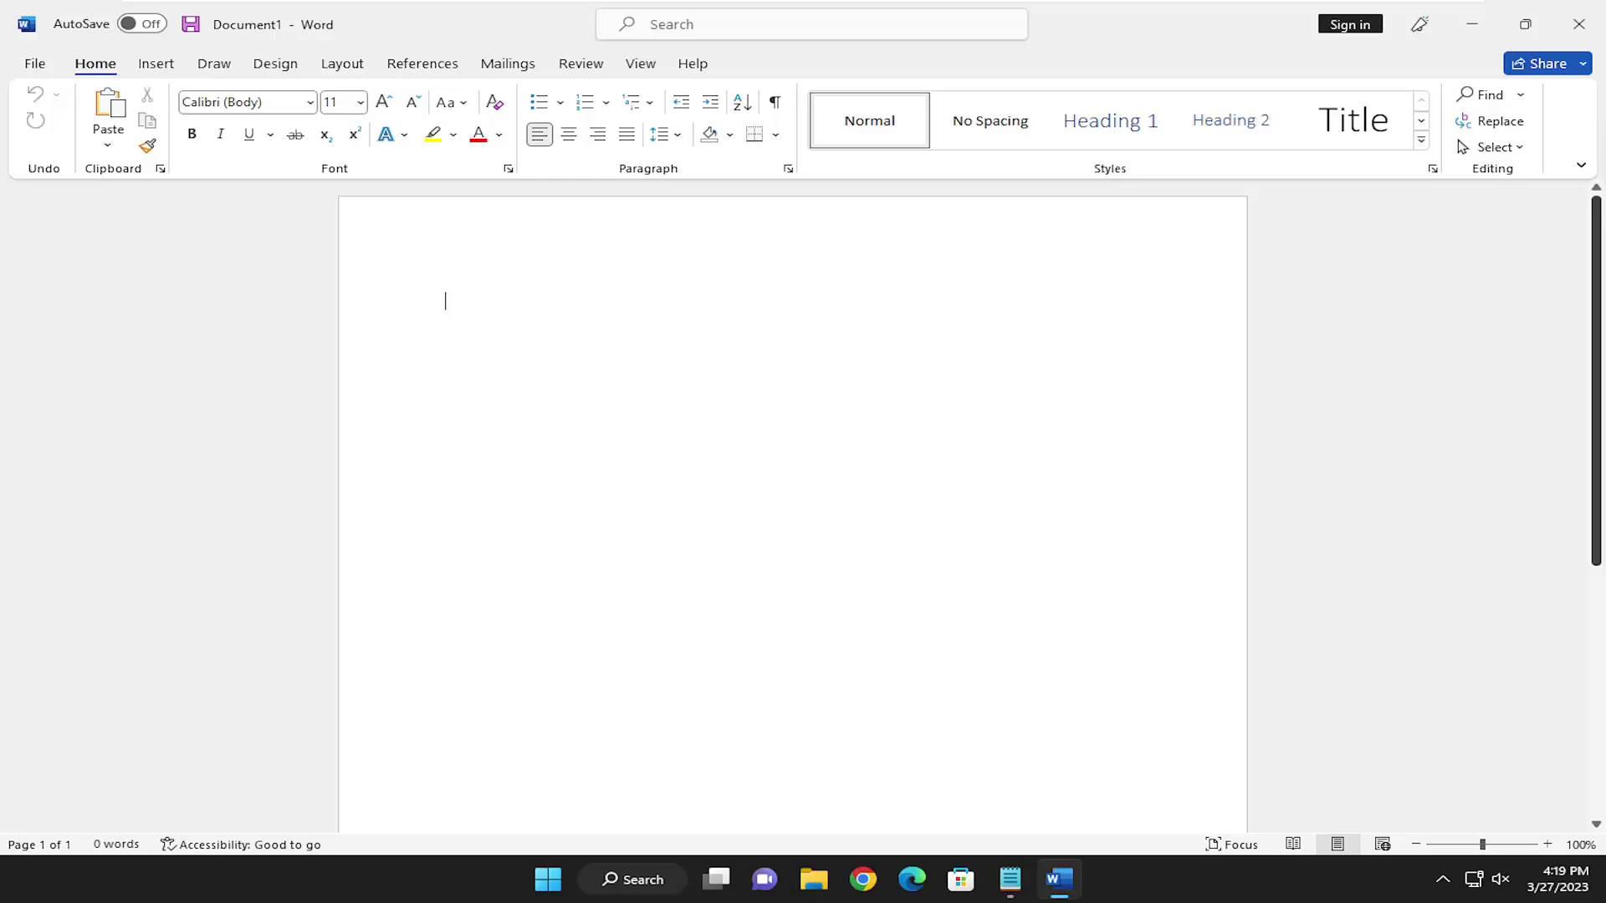
# Step: Save the blank document to this PC's Desktop as a Word Document named 1
pyautogui.click(35, 63)
pyautogui.click(61, 327)
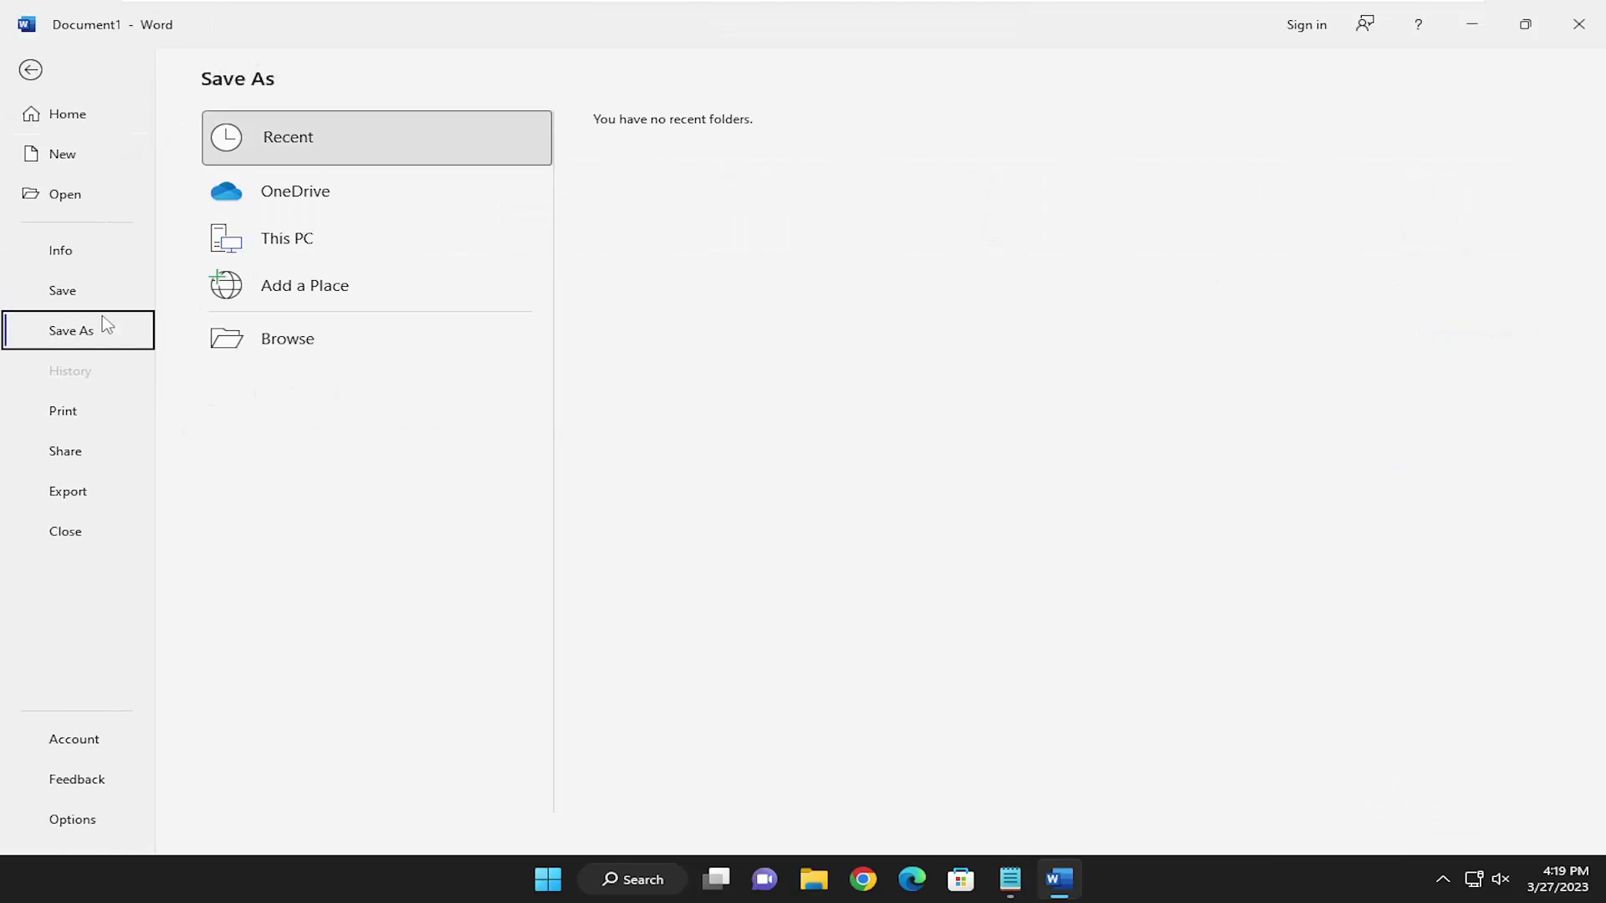
pyautogui.click(266, 241)
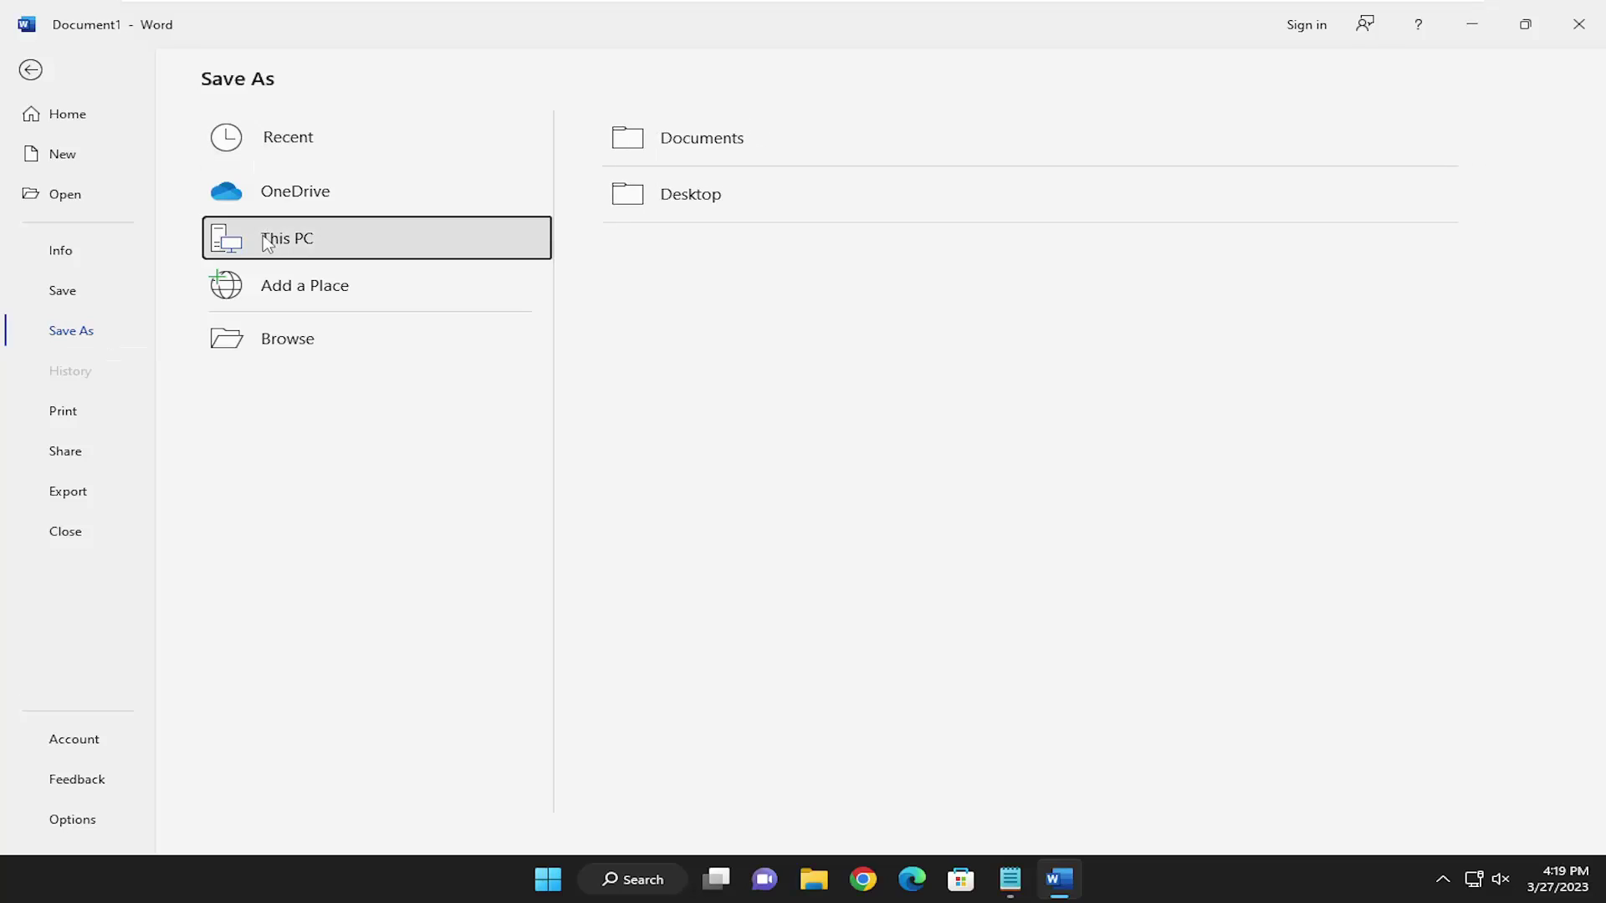
pyautogui.click(677, 196)
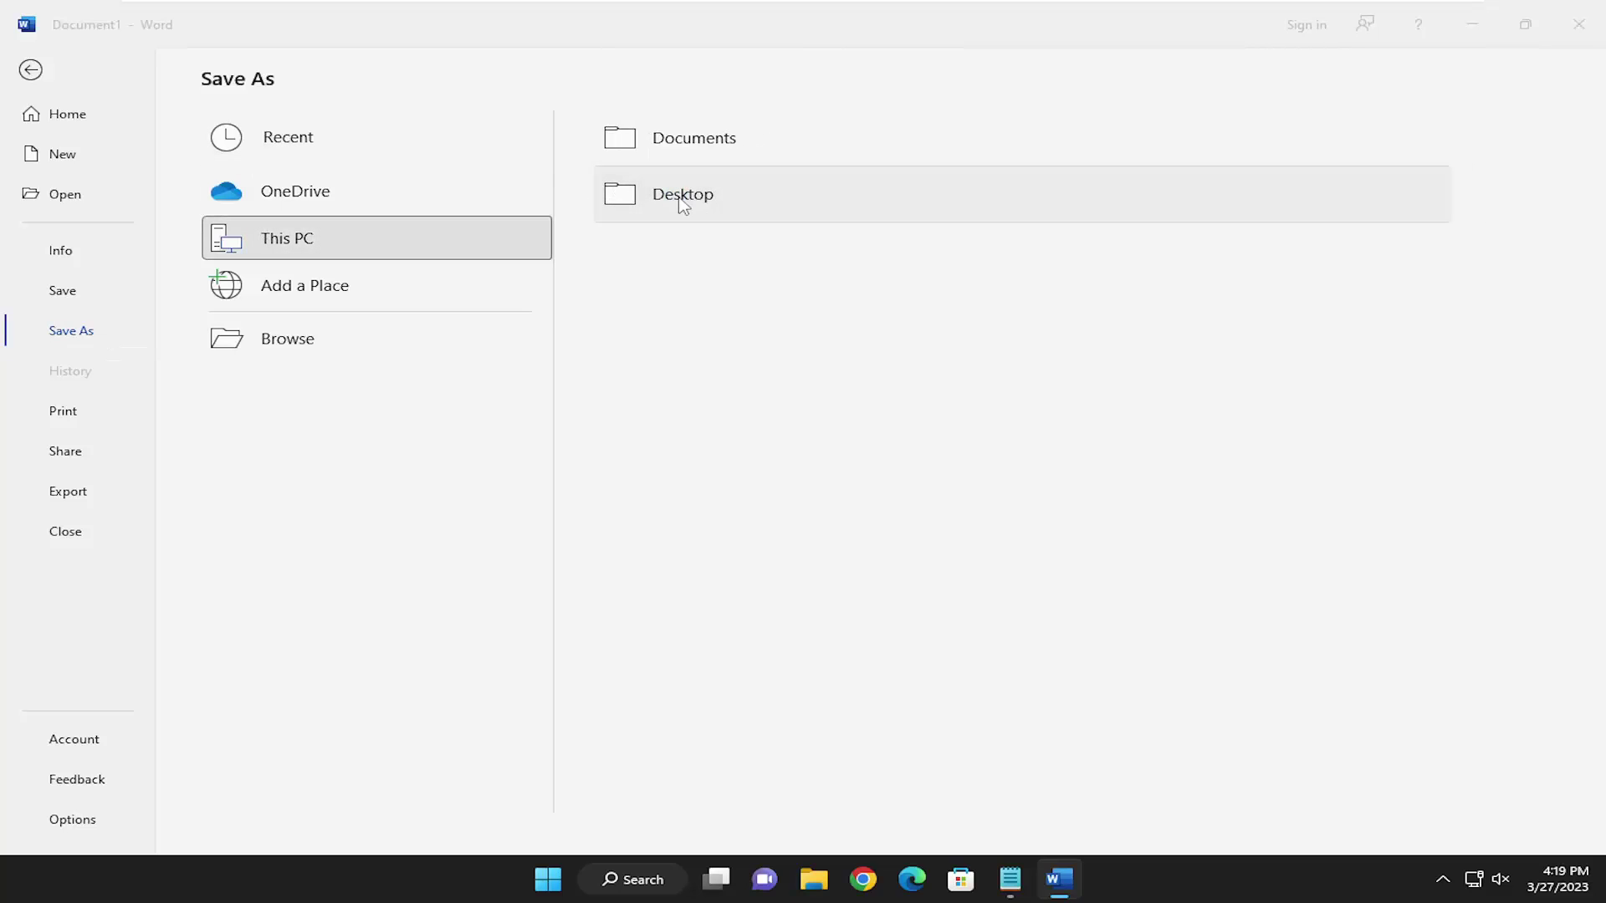
pyautogui.write('1')
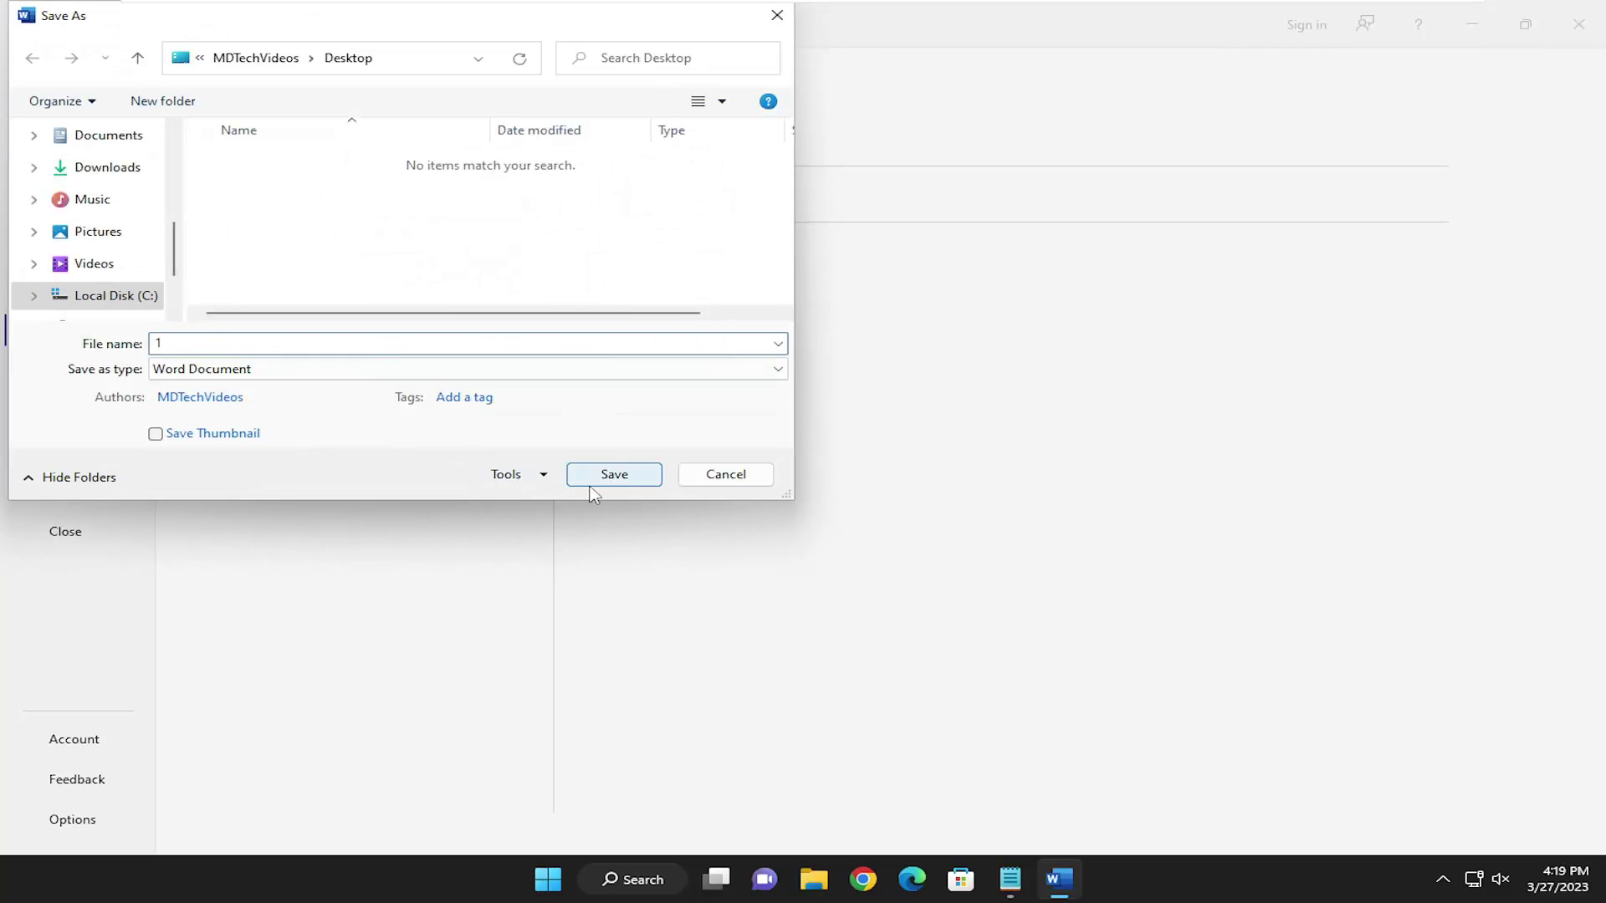
pyautogui.click(590, 483)
pyautogui.click(1472, 38)
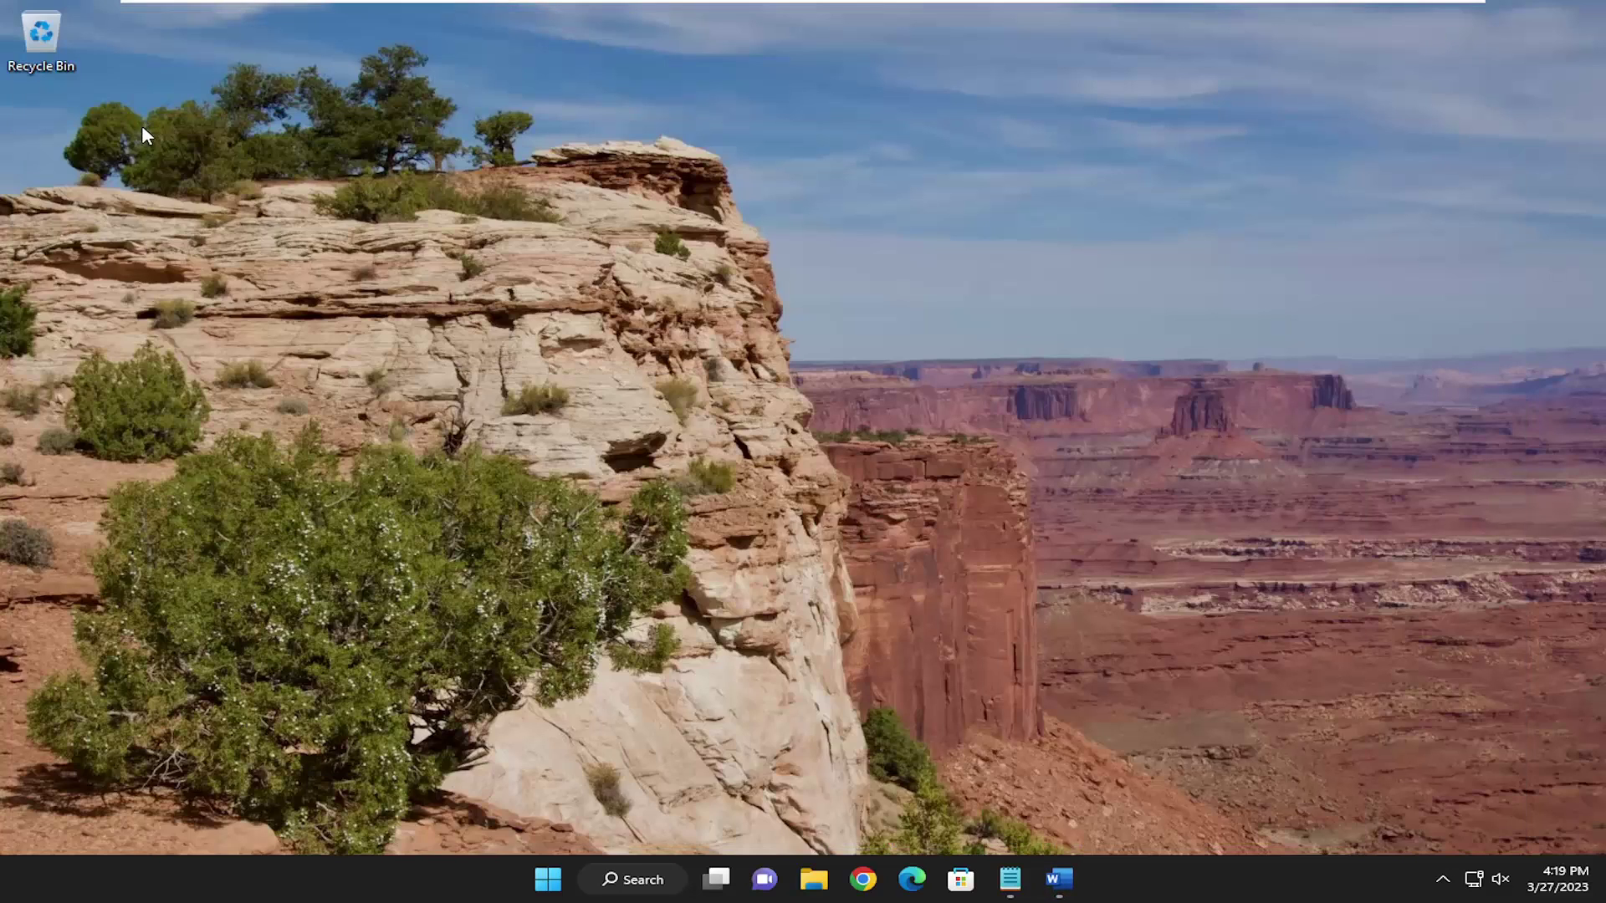
pyautogui.click(1058, 879)
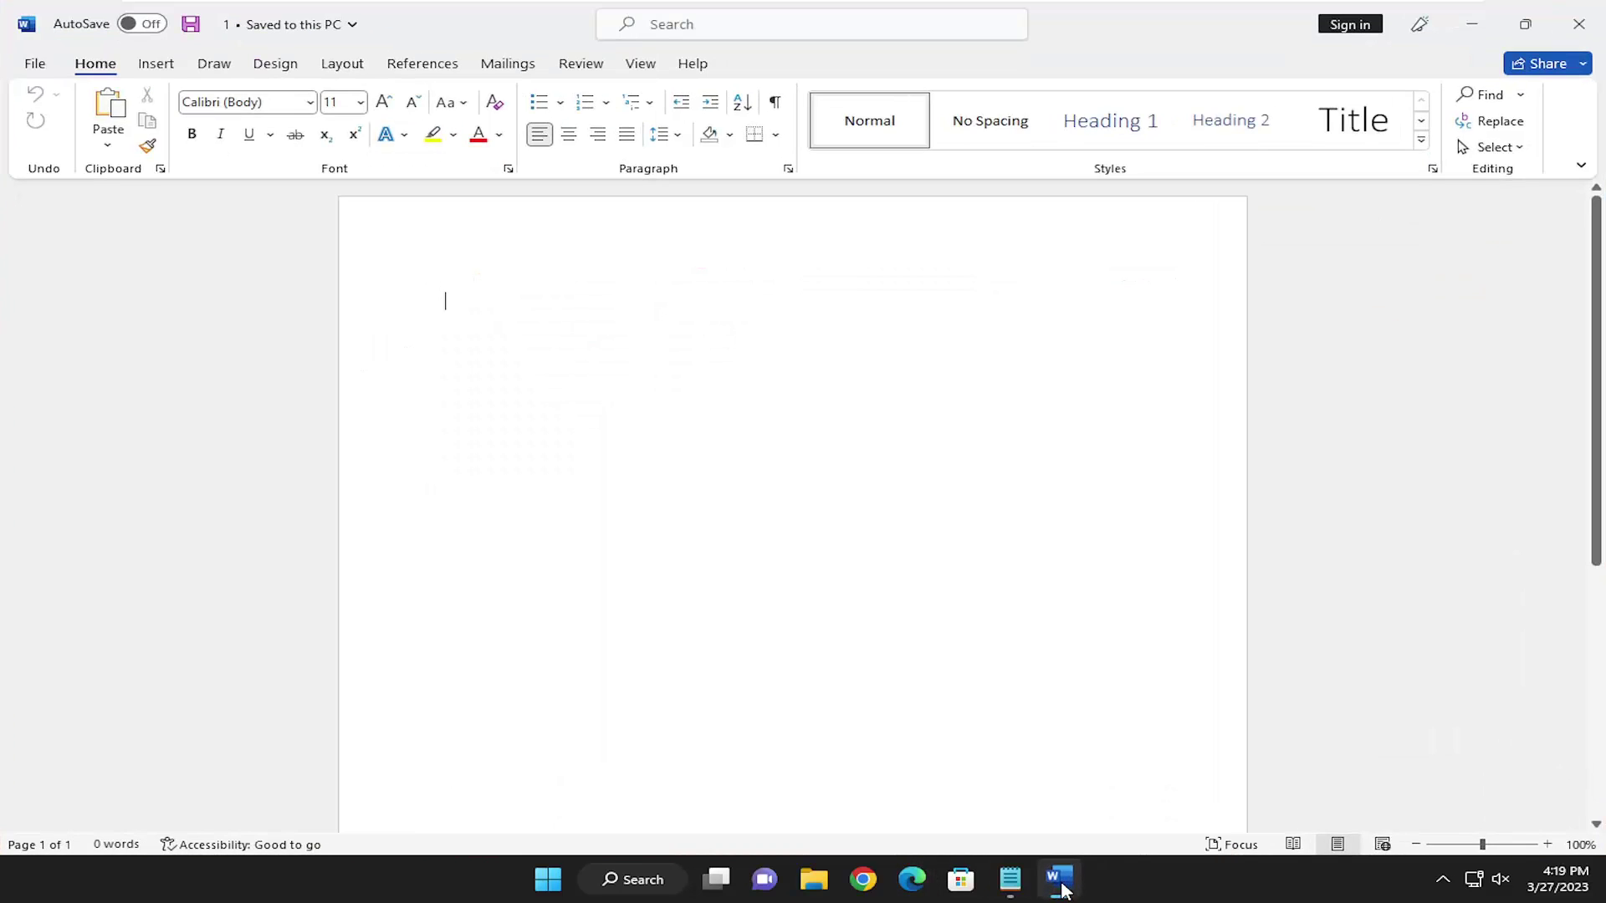
pyautogui.click(34, 63)
pyautogui.click(71, 330)
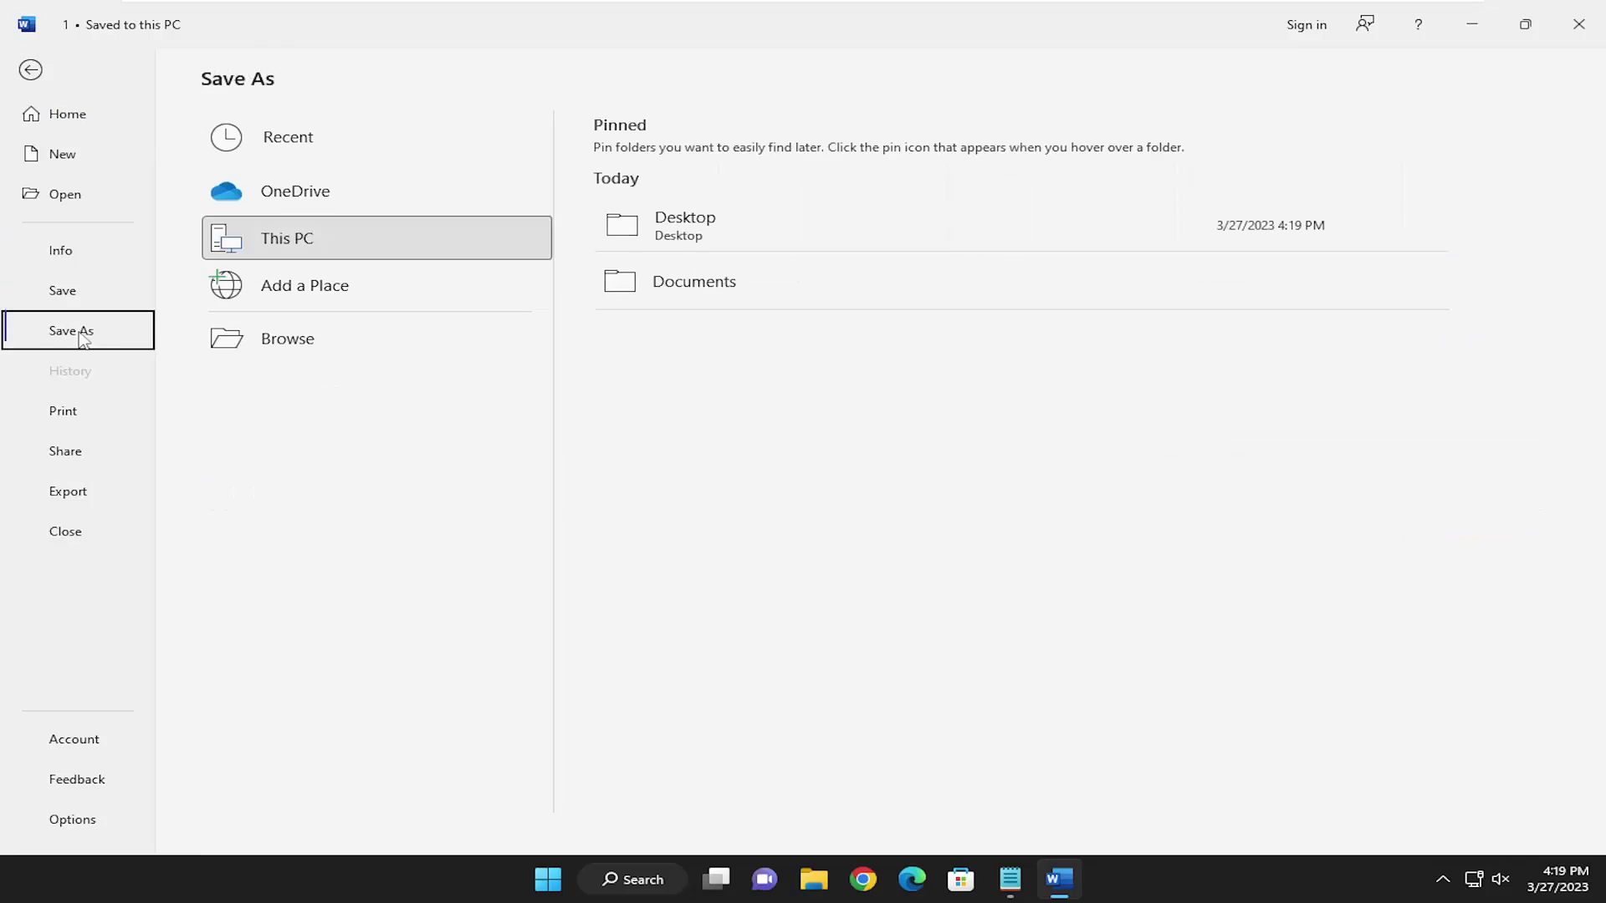
pyautogui.click(708, 232)
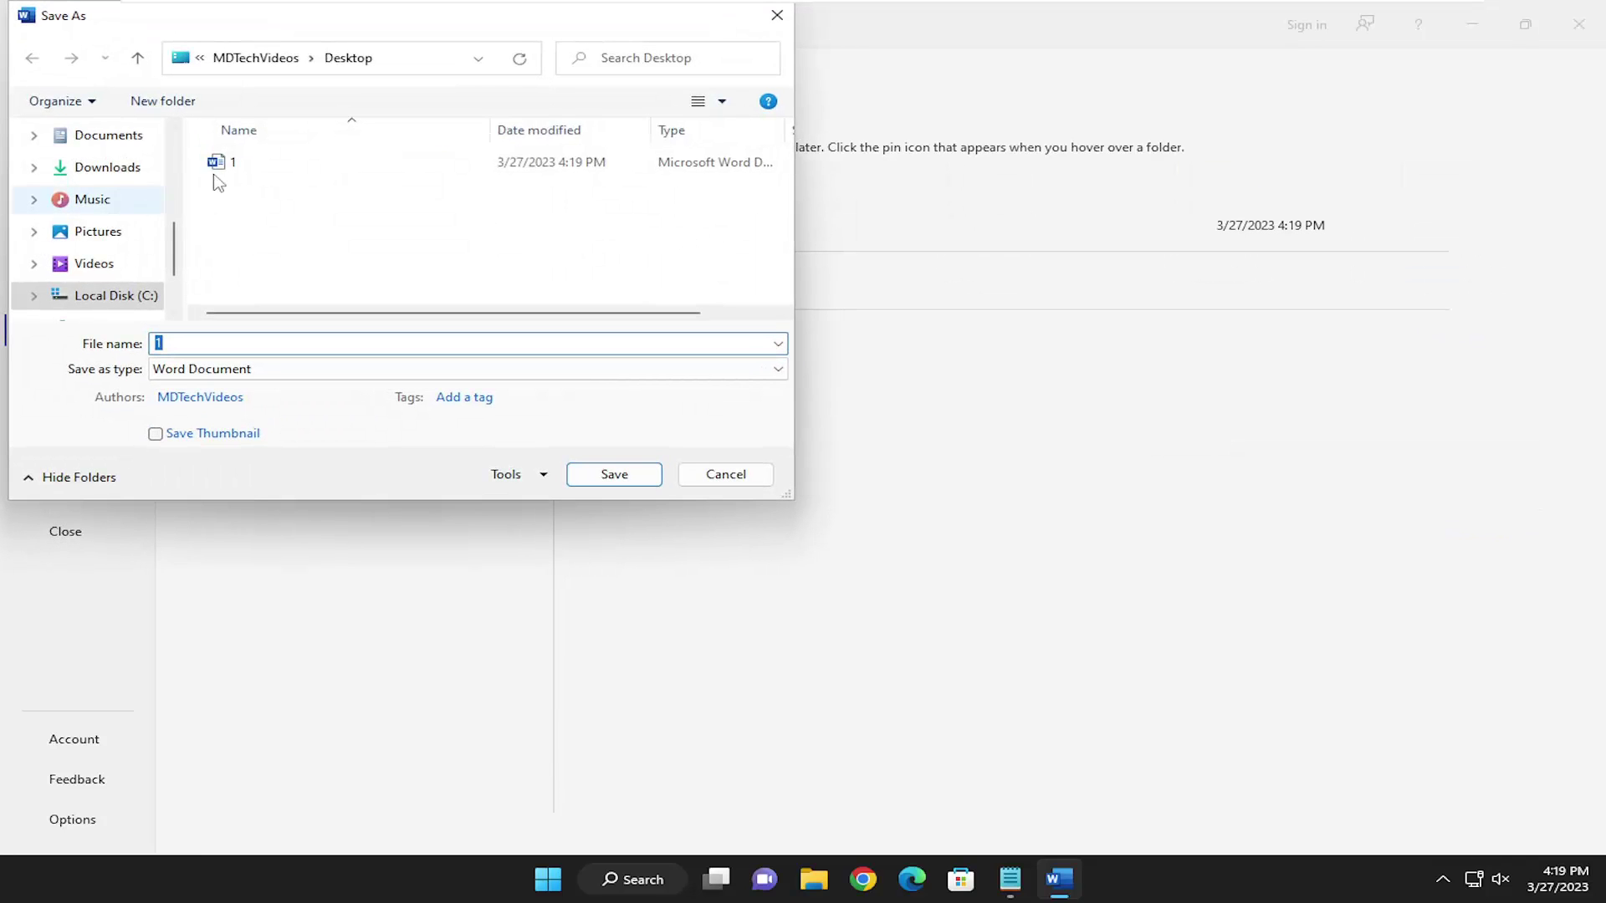
pyautogui.click(724, 494)
# Step: Uncover the desktop, move the file 1 icon away from the Recycle Bin, and minimize the Word window
pyautogui.moveTo(1007, 32); pyautogui.dragTo(1020, 257)
pyautogui.moveTo(40, 133); pyautogui.dragTo(542, 134)
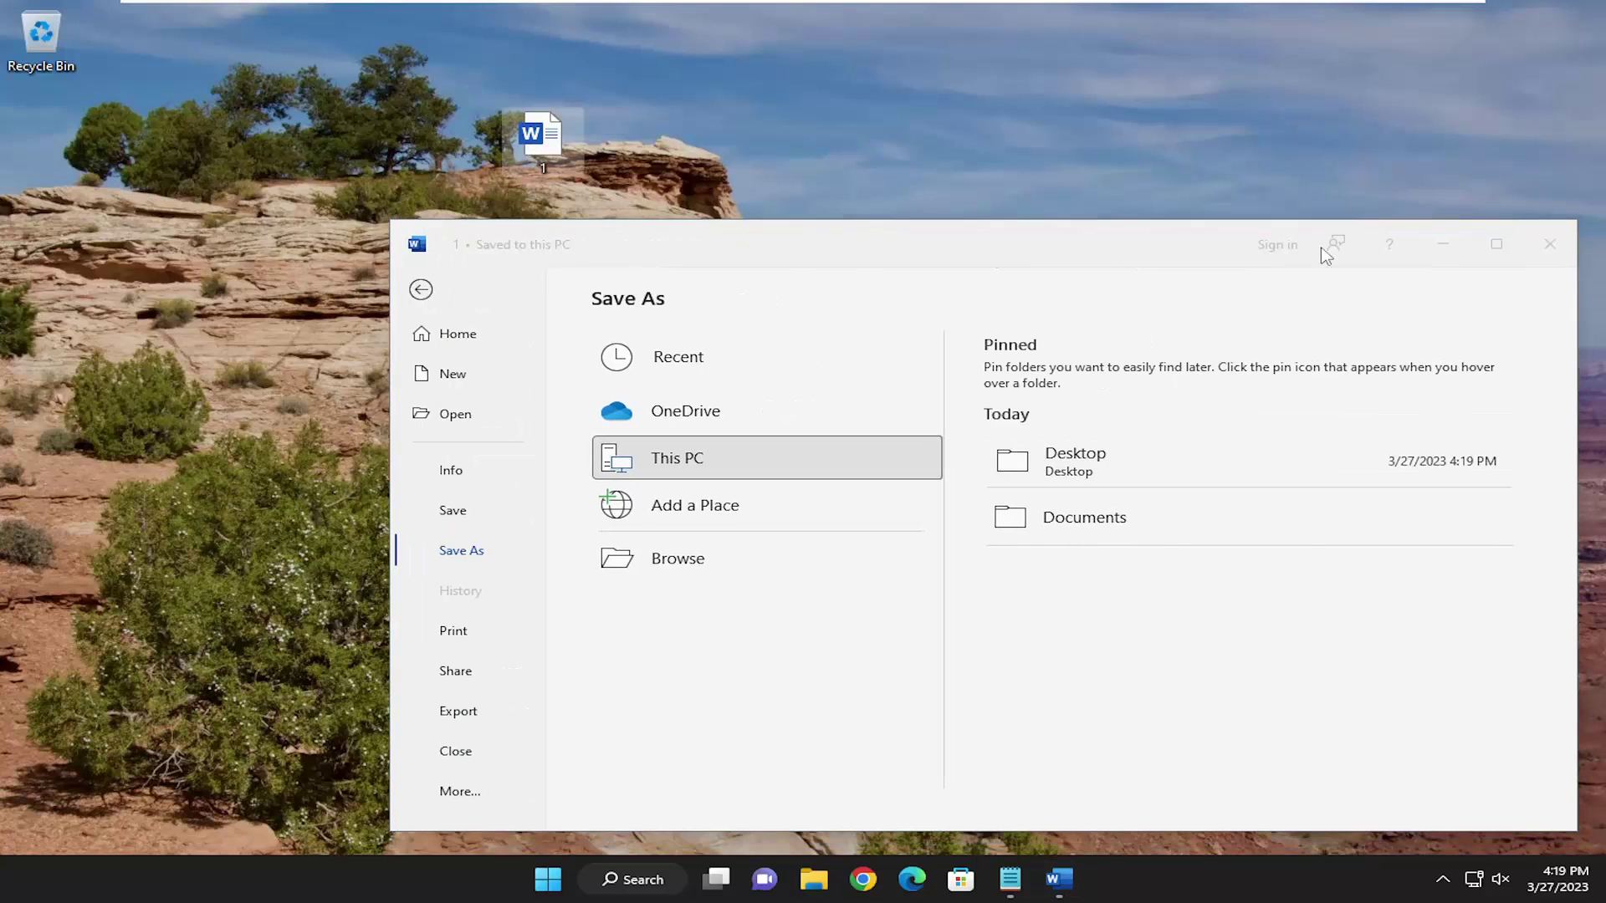
pyautogui.click(1464, 245)
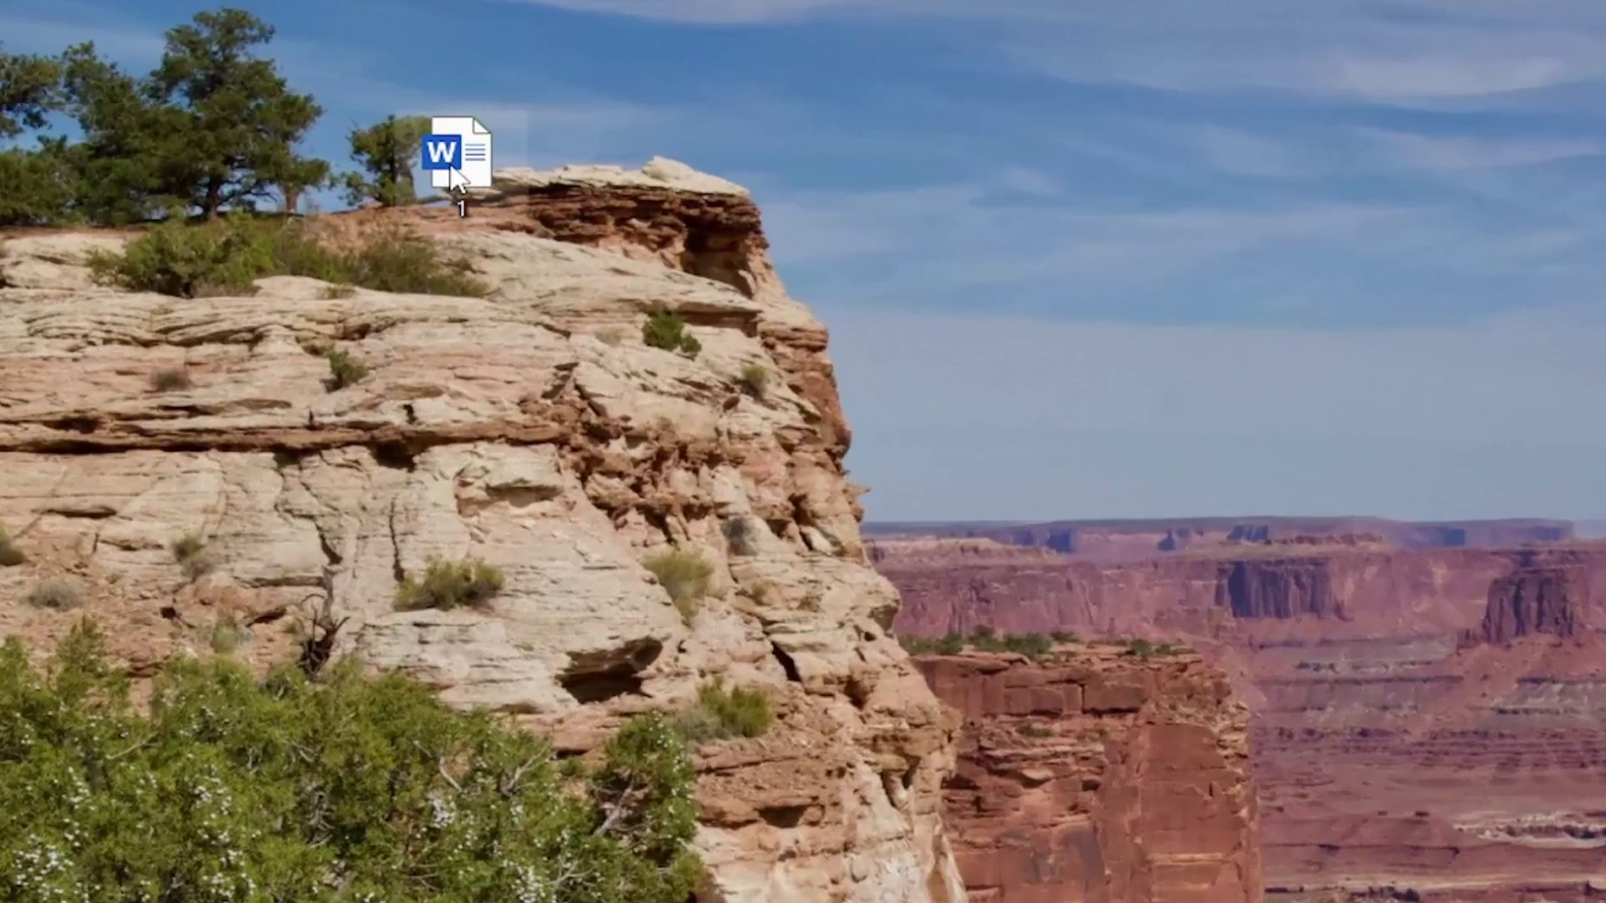
# Step: Examine the general properties and attributes of file 1 on the desktop, and close its Properties window
pyautogui.rightClick(460, 155)
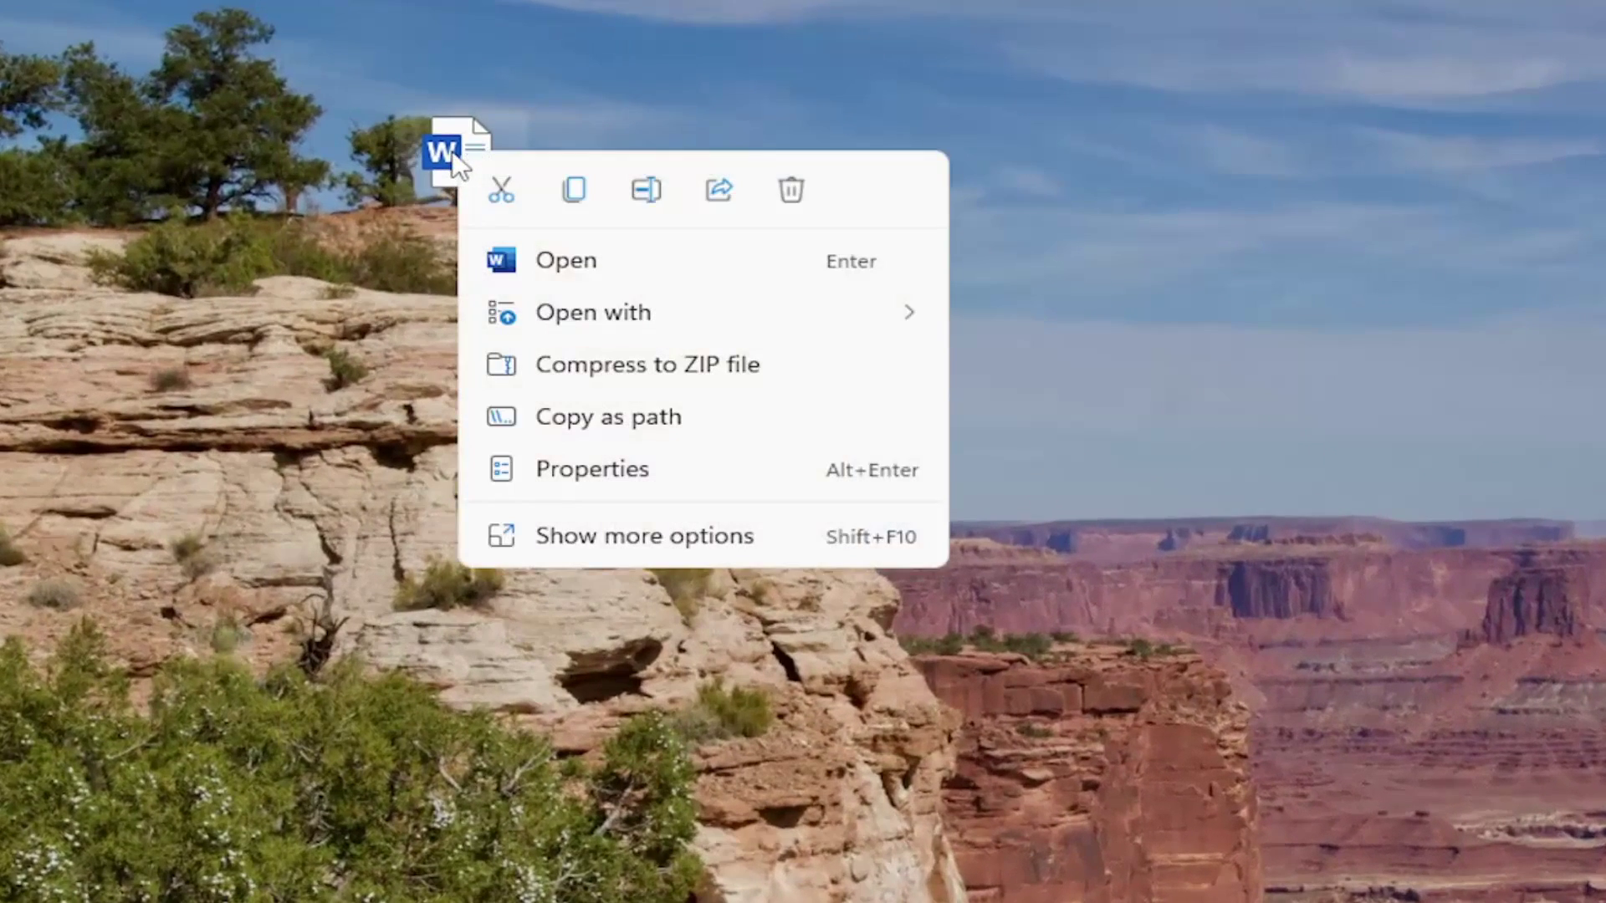
pyautogui.click(556, 471)
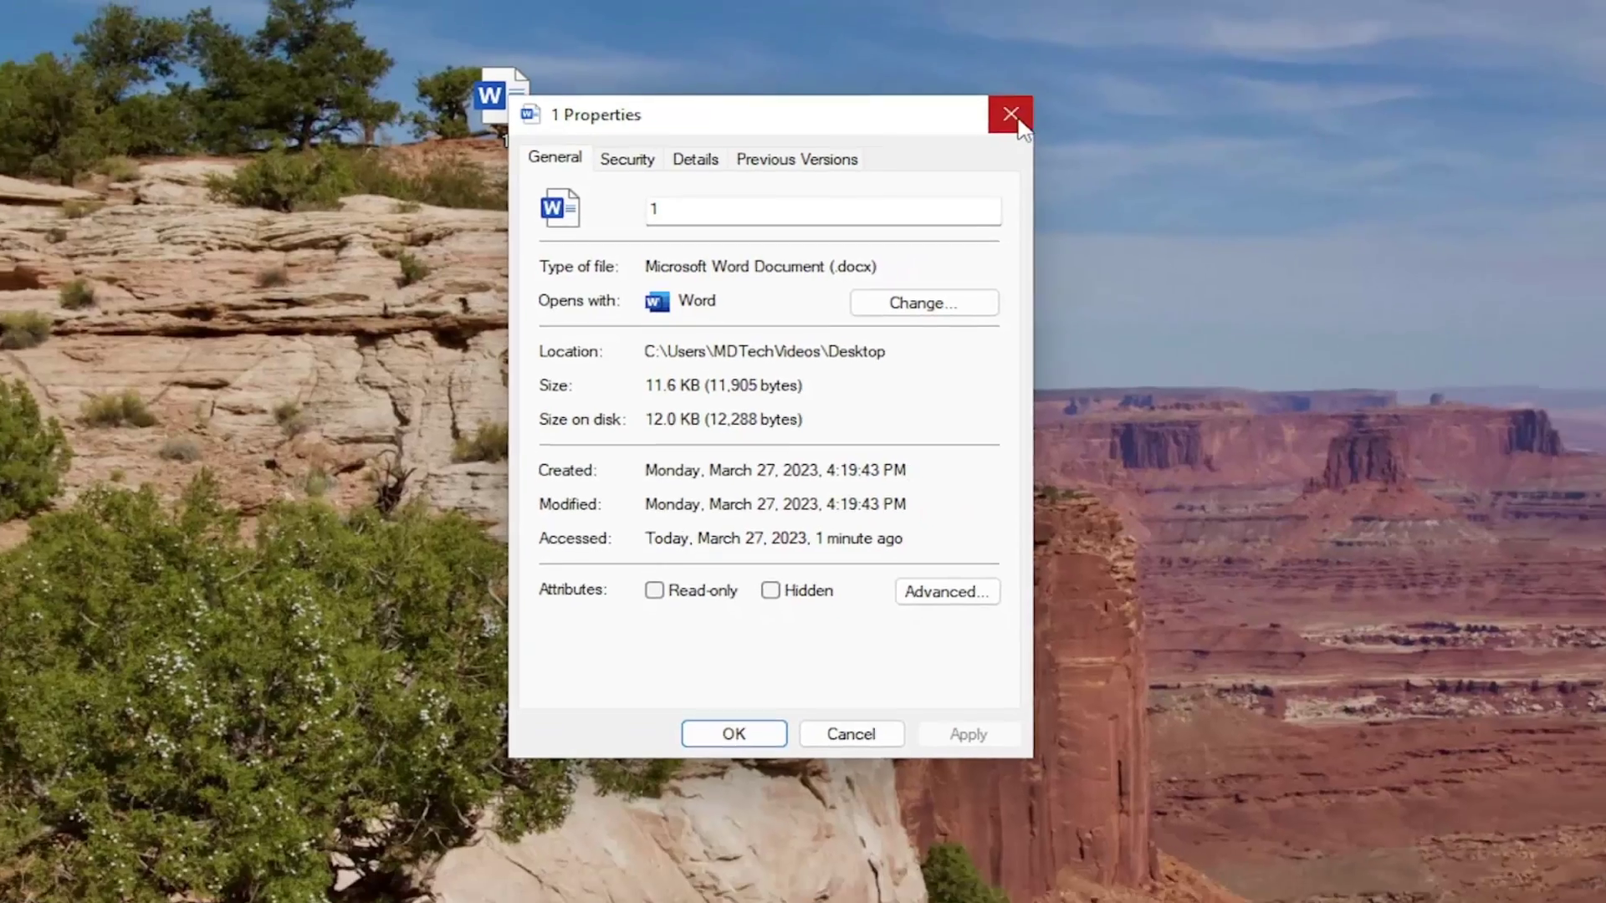
pyautogui.click(1017, 120)
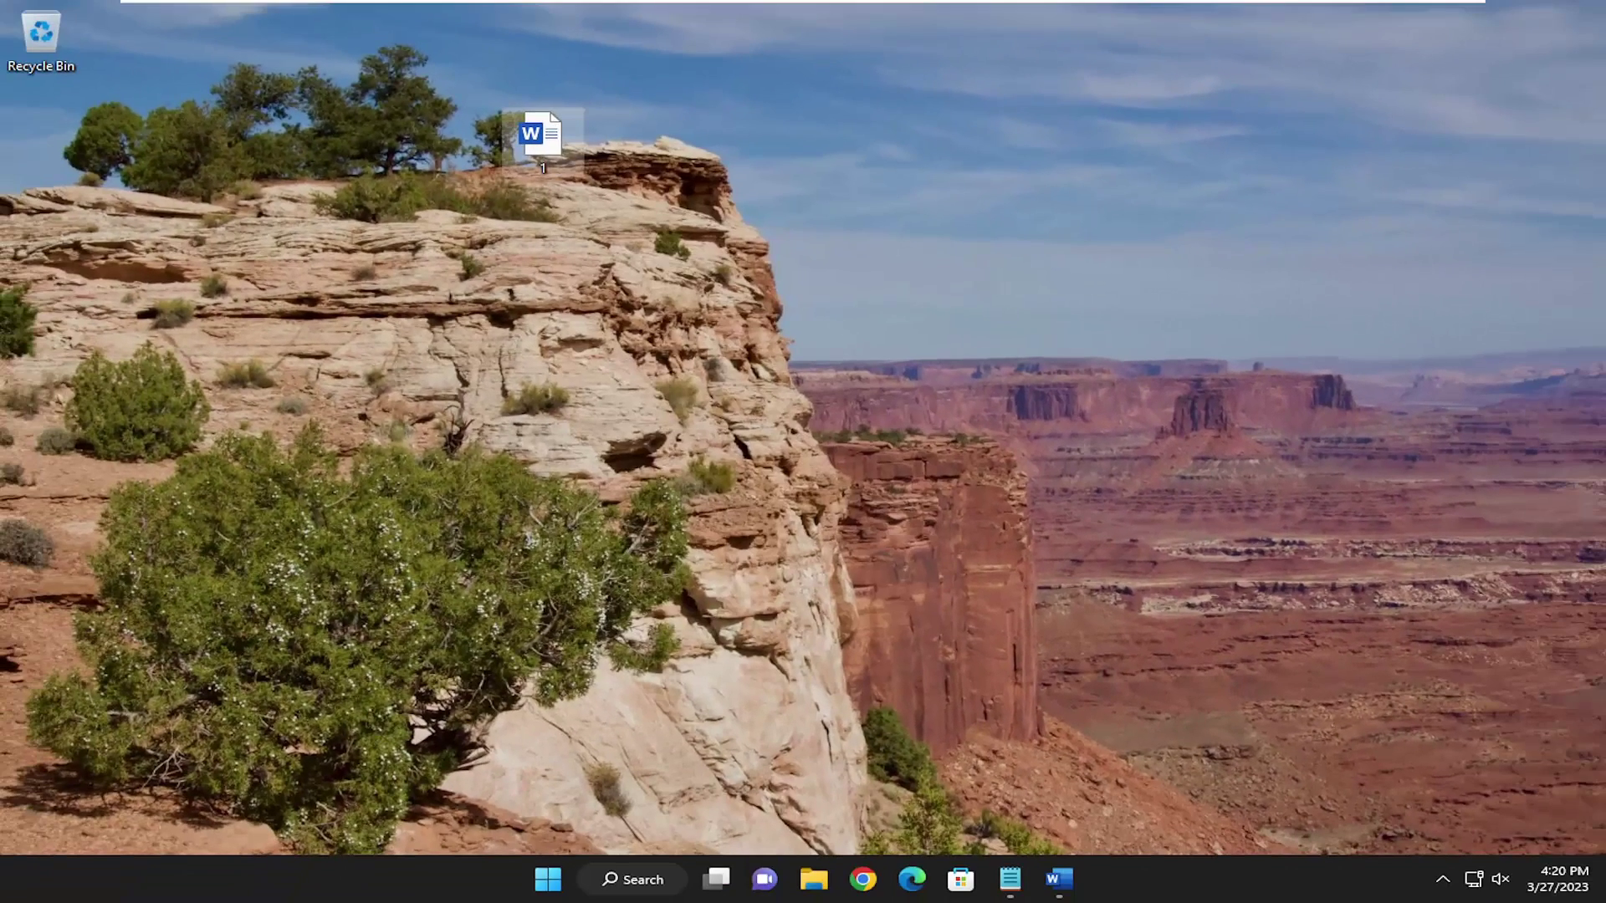
# Step: Open document 1 from the desktop, return to its editing view, and bring up Word Options
pyautogui.doubleClick(540, 140)
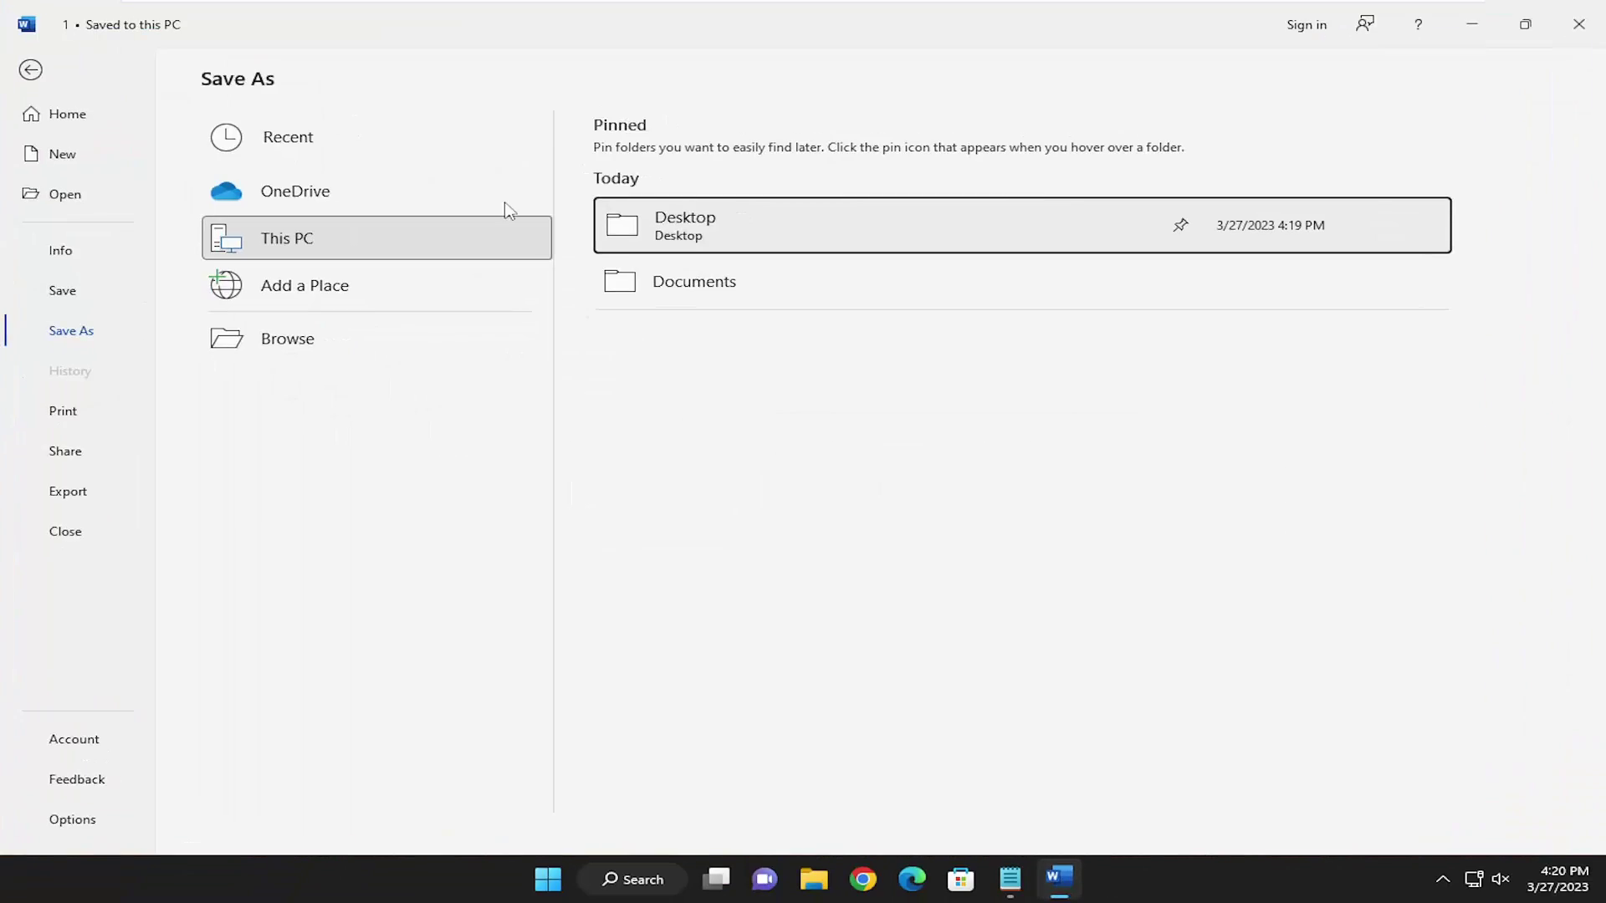
pyautogui.click(31, 70)
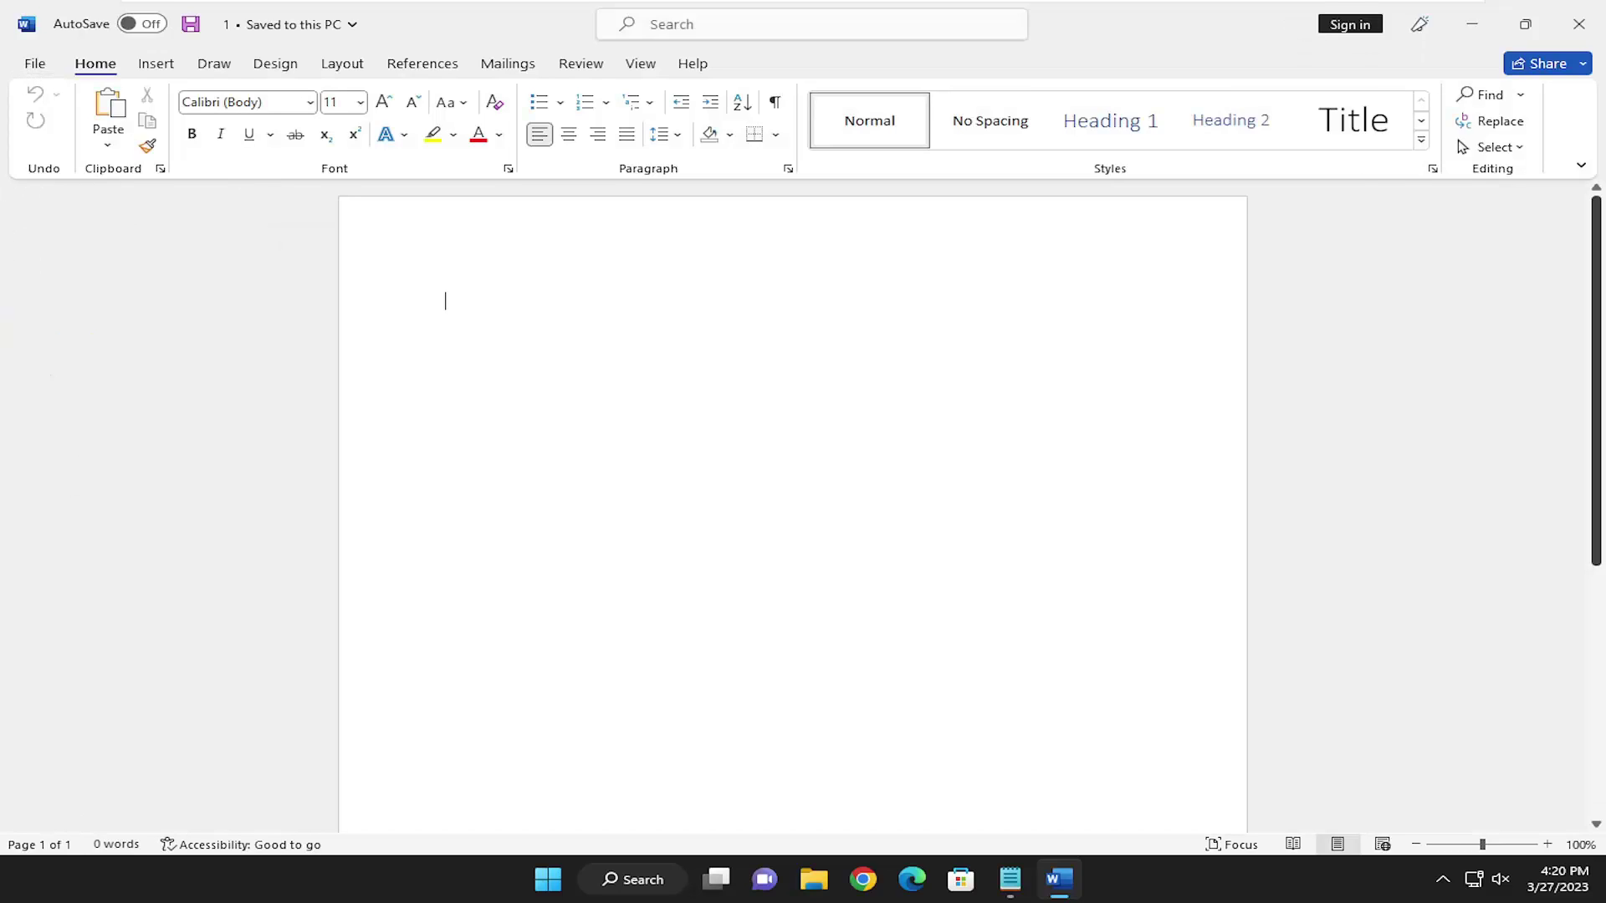
pyautogui.click(35, 65)
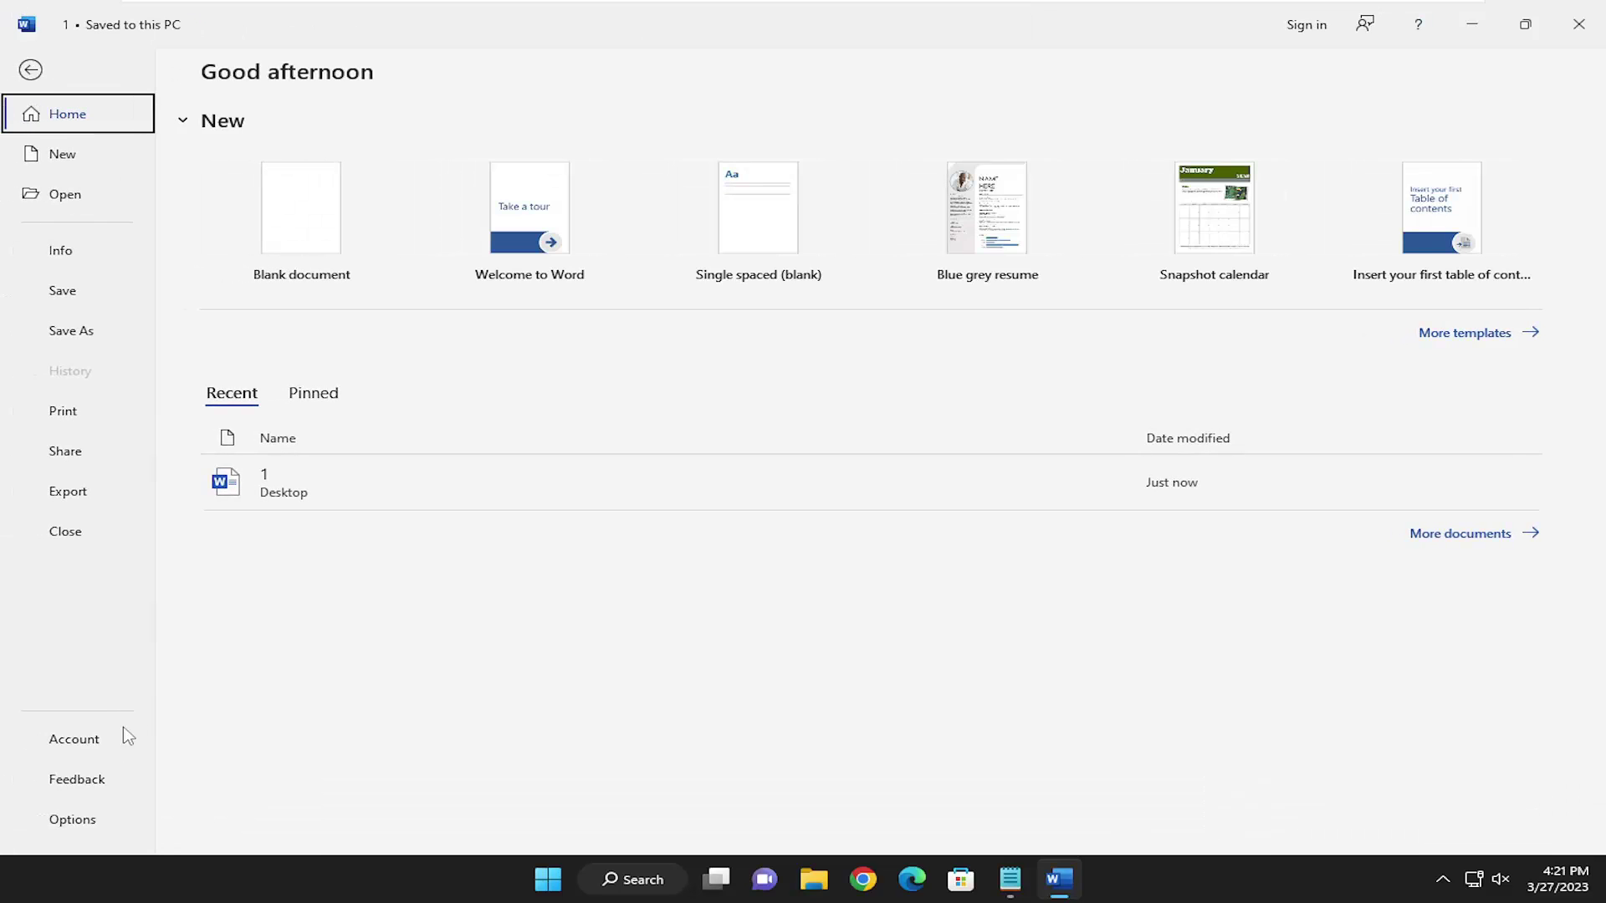
pyautogui.click(66, 833)
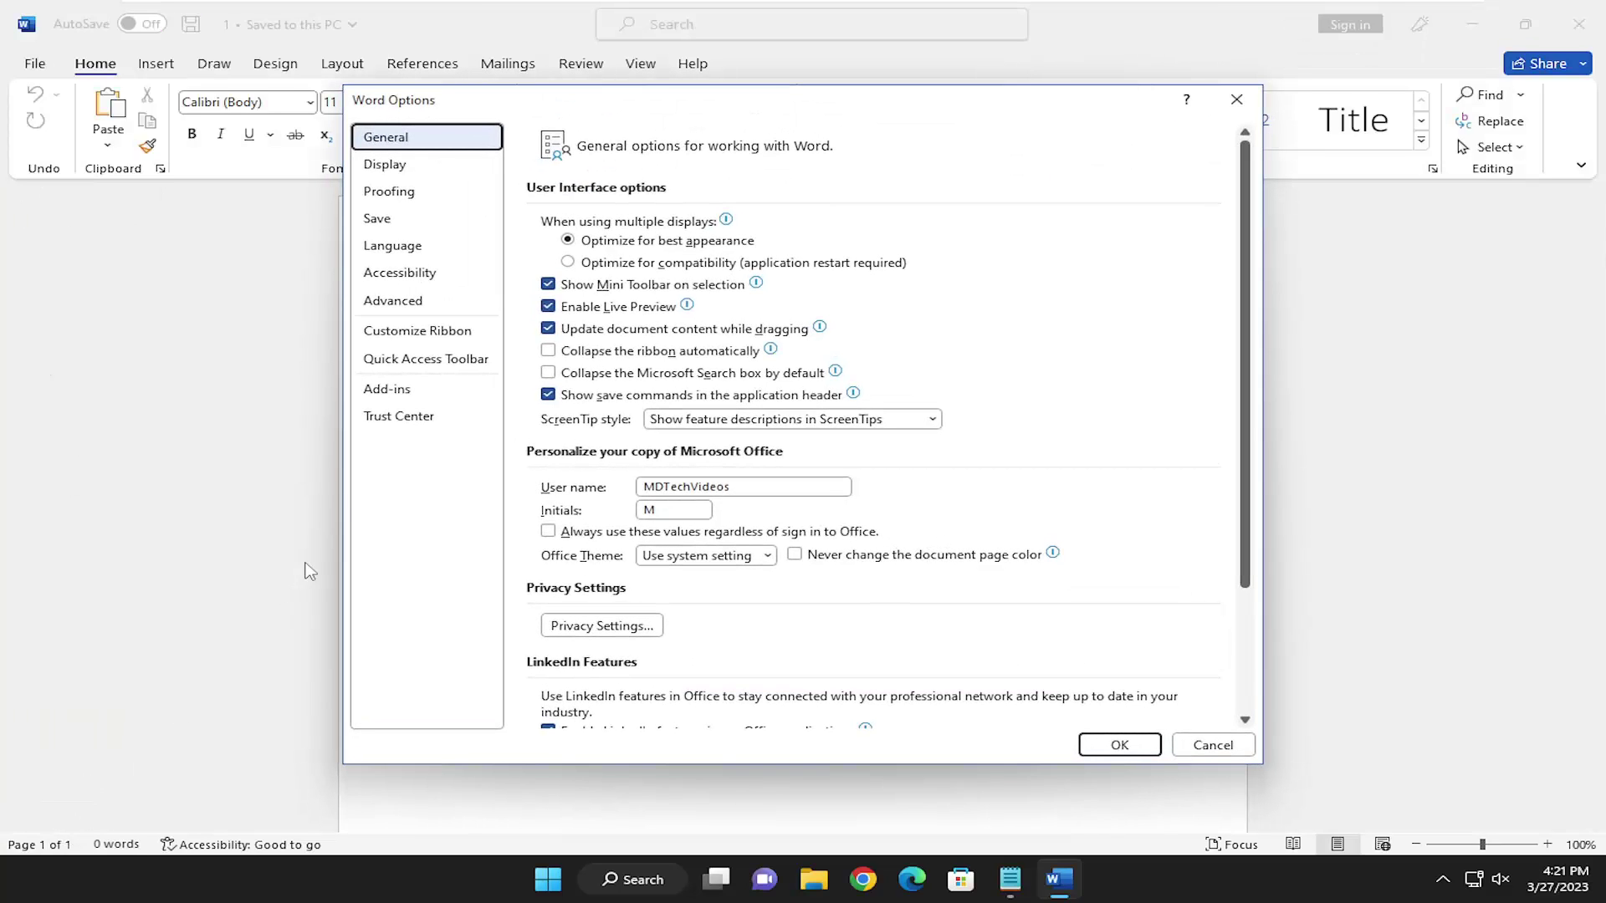
# Step: Examine the Word Add-ins in Templates and Add-ins, dismiss the dialog without changes, and close the document
pyautogui.click(389, 392)
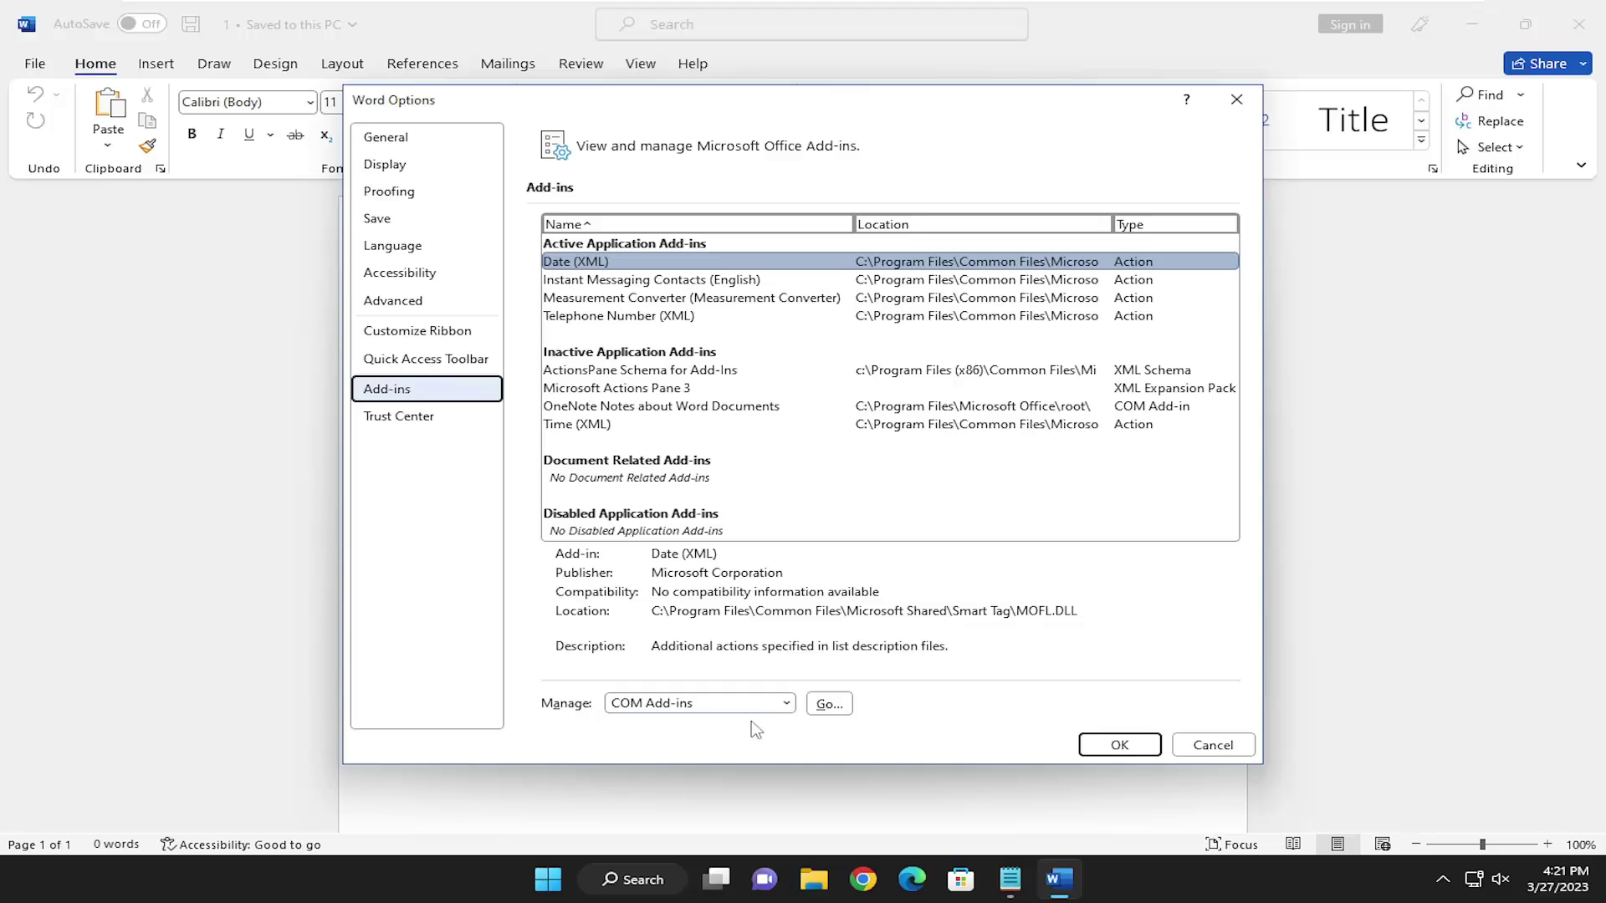
pyautogui.click(784, 706)
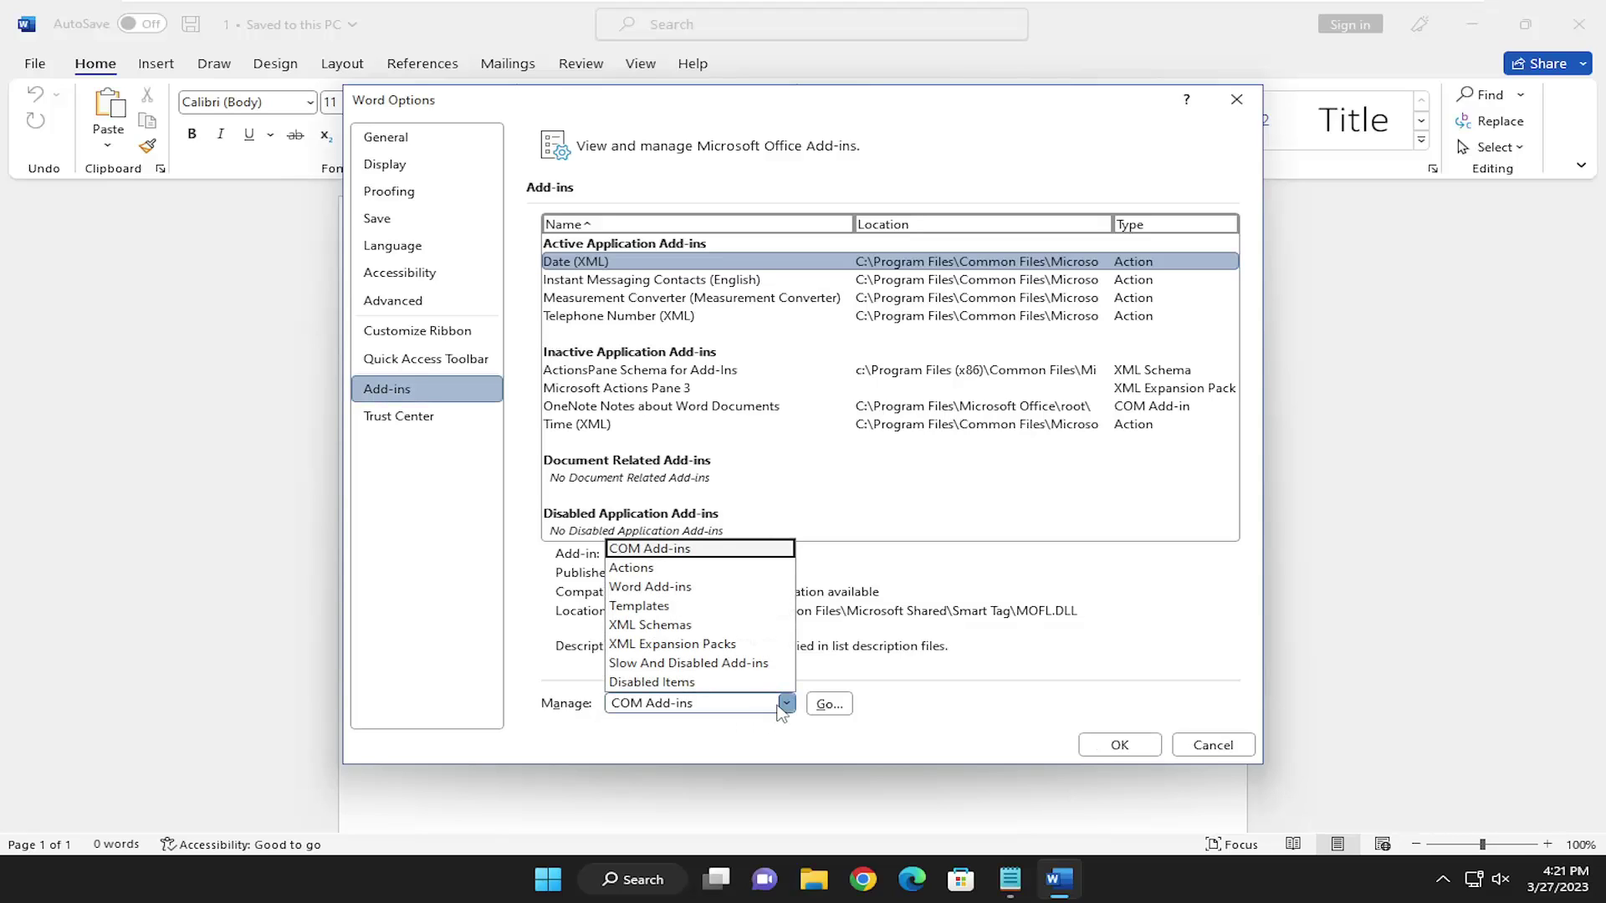
pyautogui.click(673, 590)
pyautogui.click(829, 705)
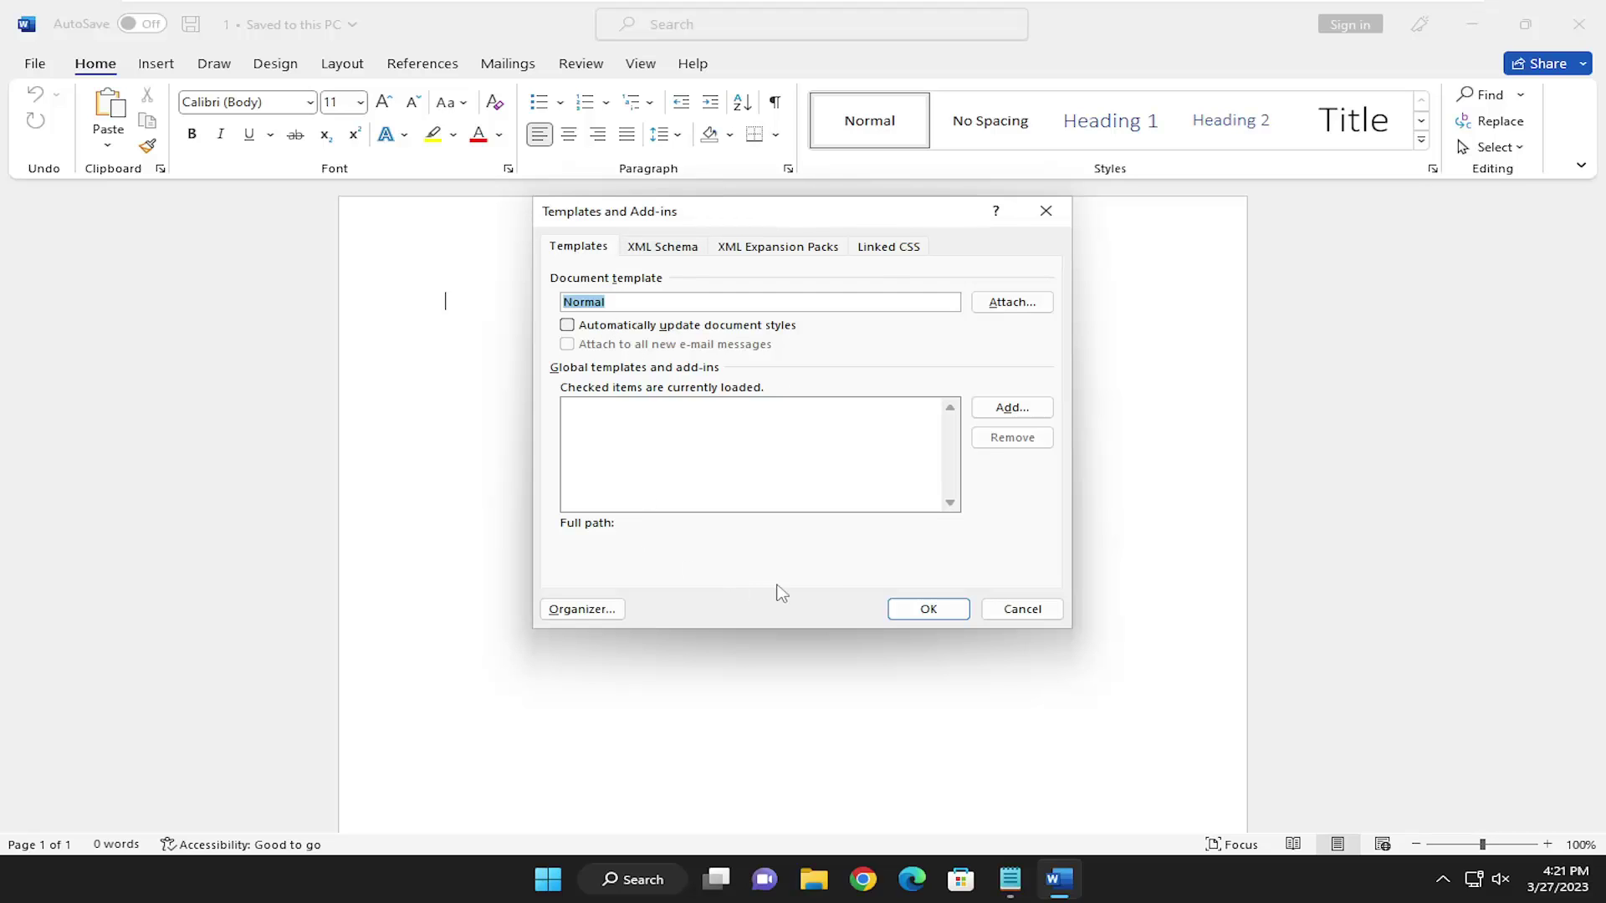
pyautogui.click(1006, 615)
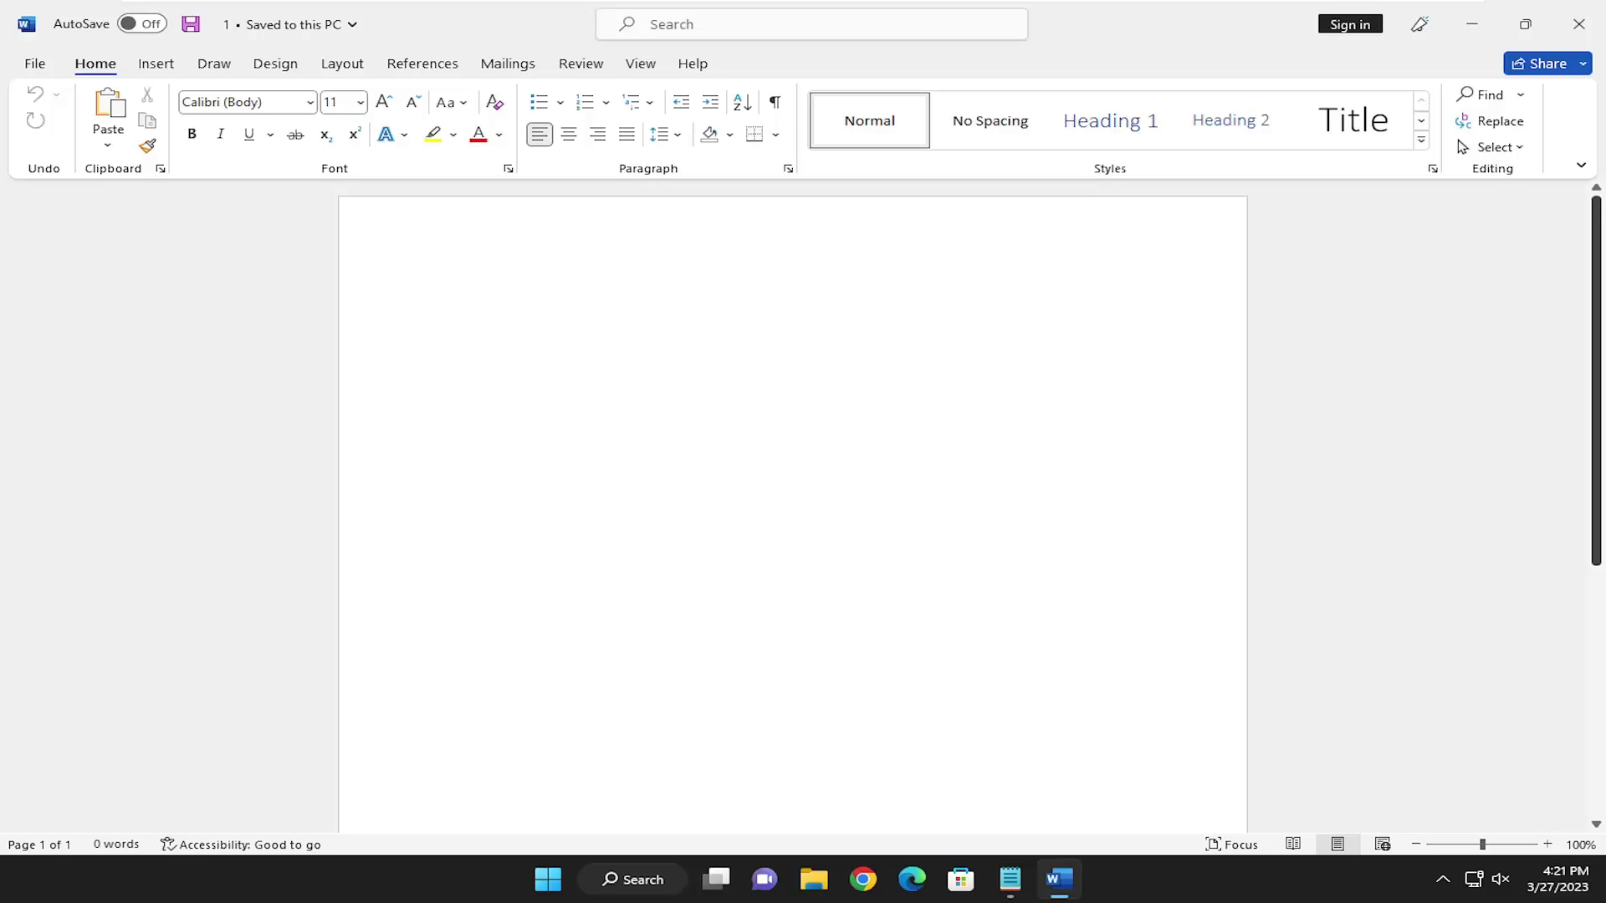
pyautogui.click(1579, 24)
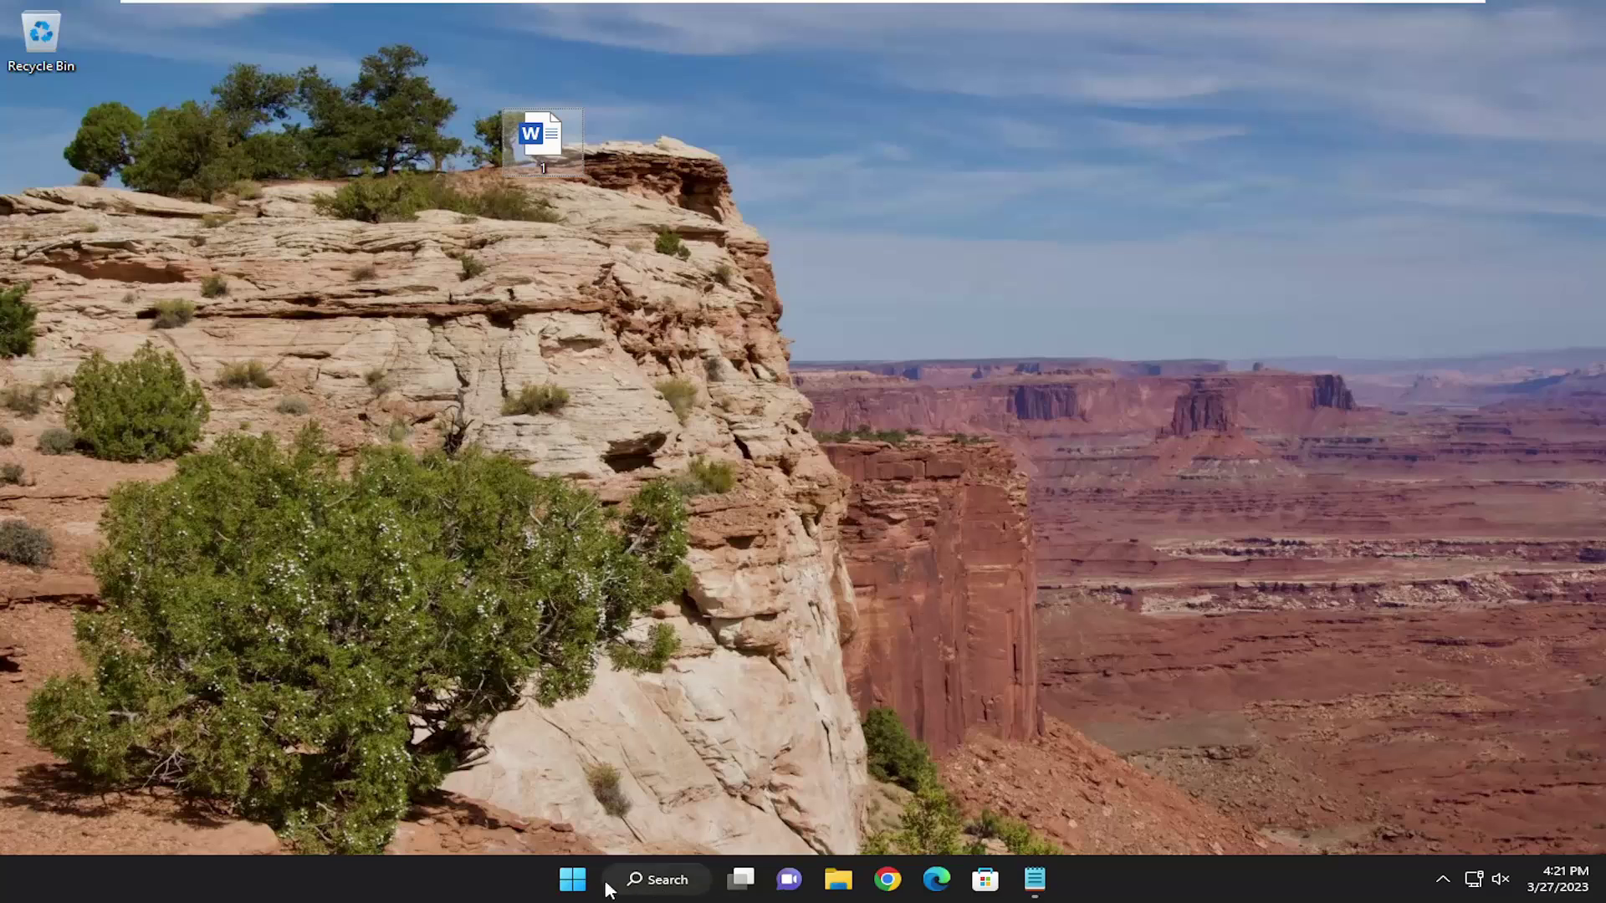
# Step: Switch to the Windows Apps & features settings and search the app list for office
pyautogui.click(575, 880)
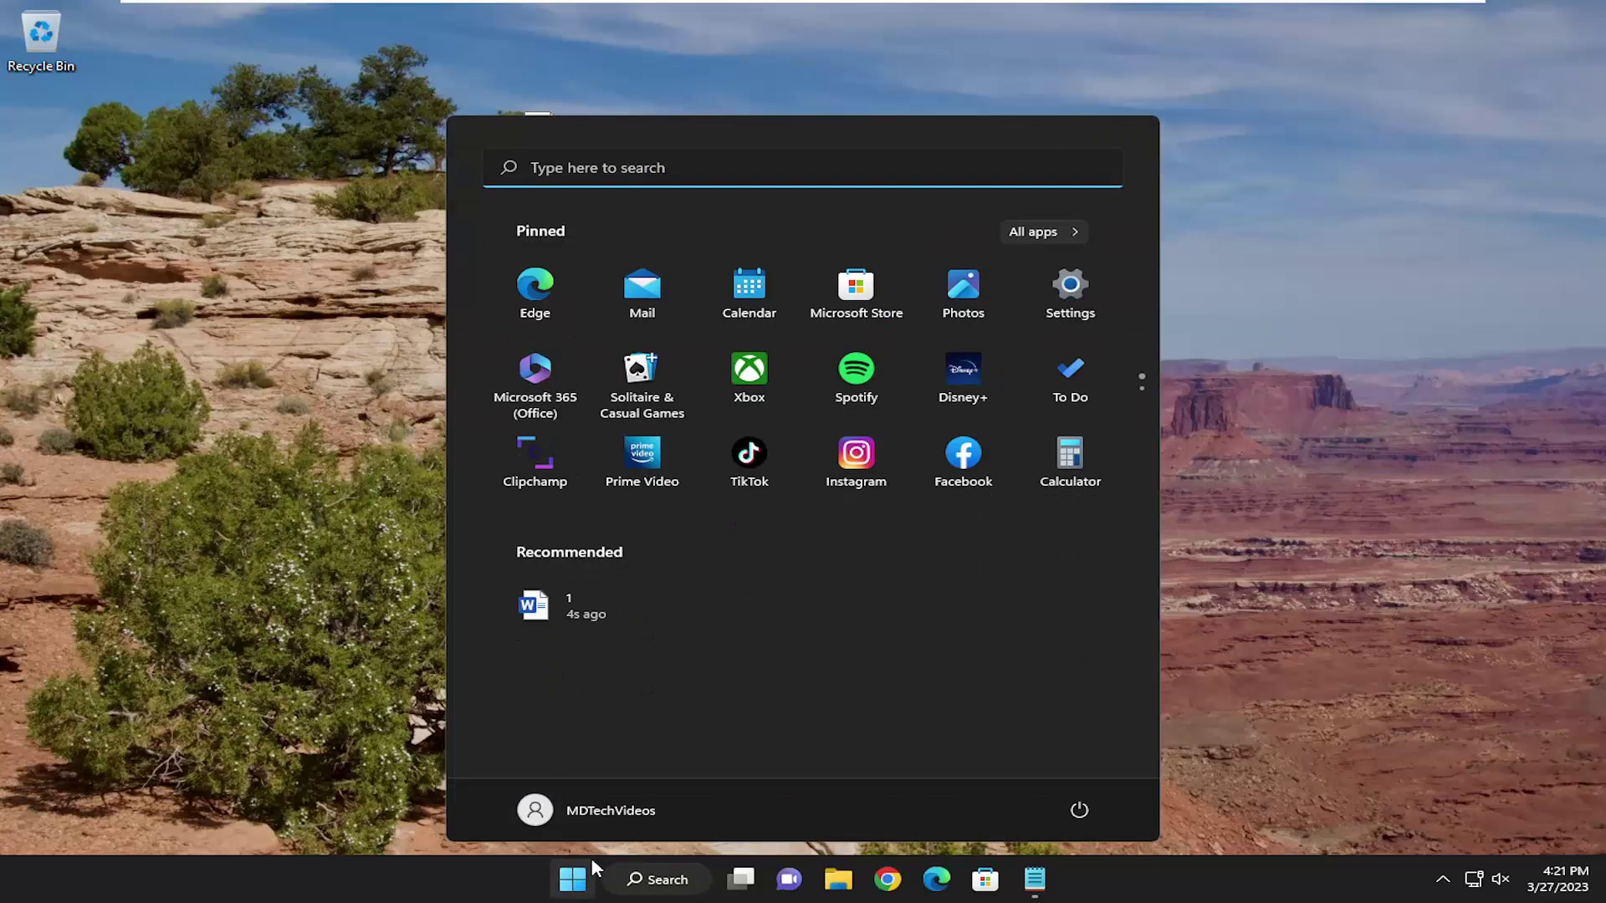
pyautogui.write('apps')
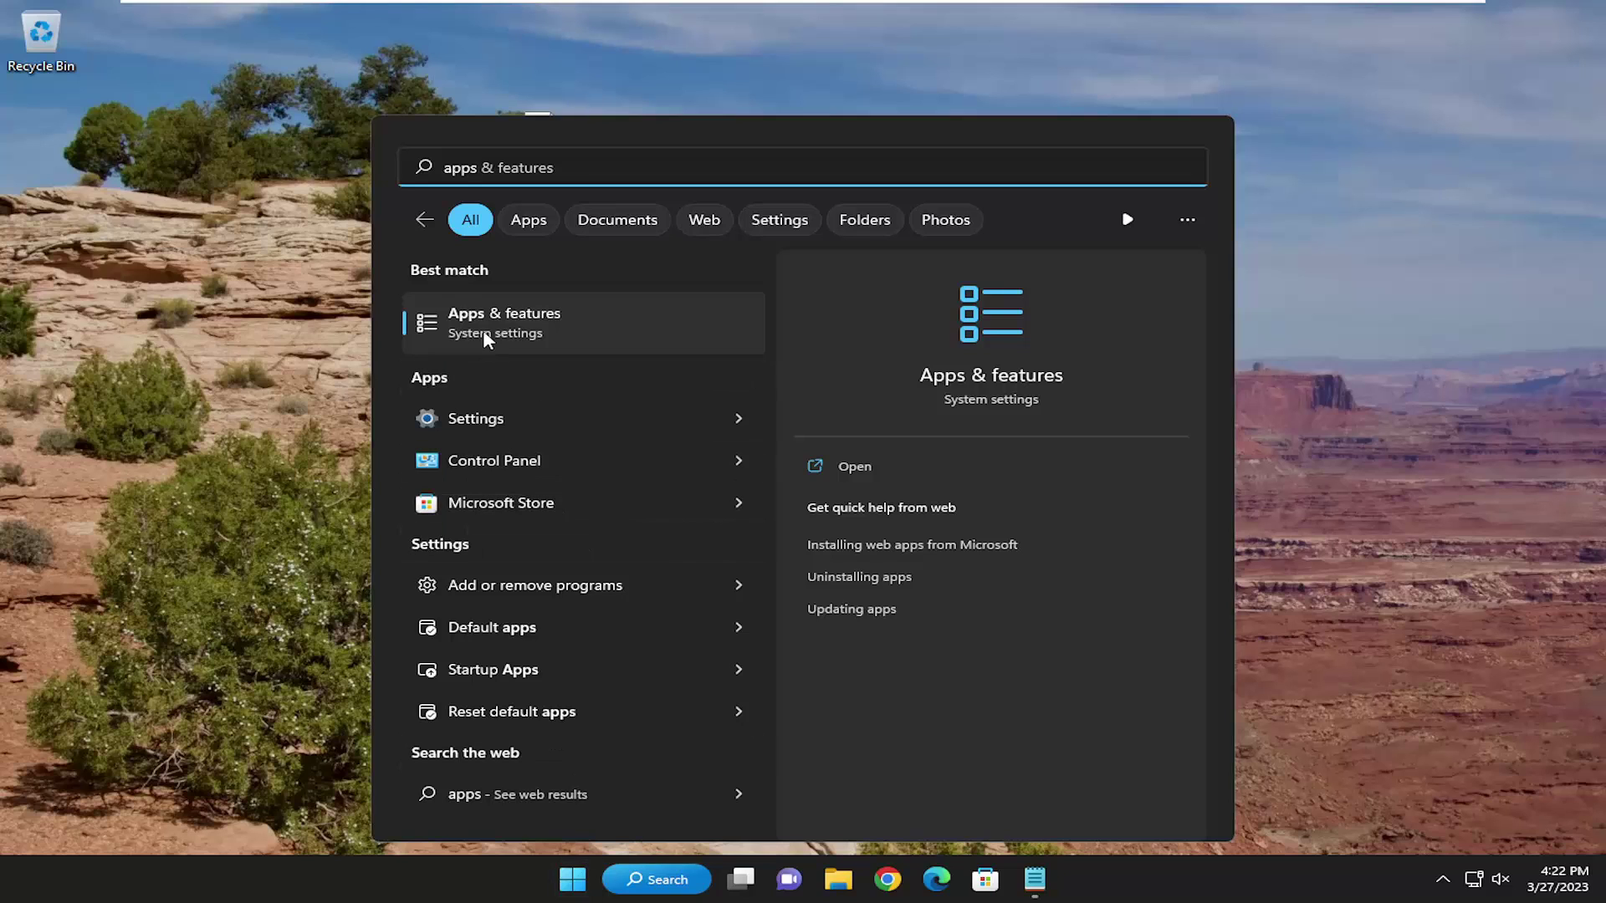
pyautogui.click(497, 330)
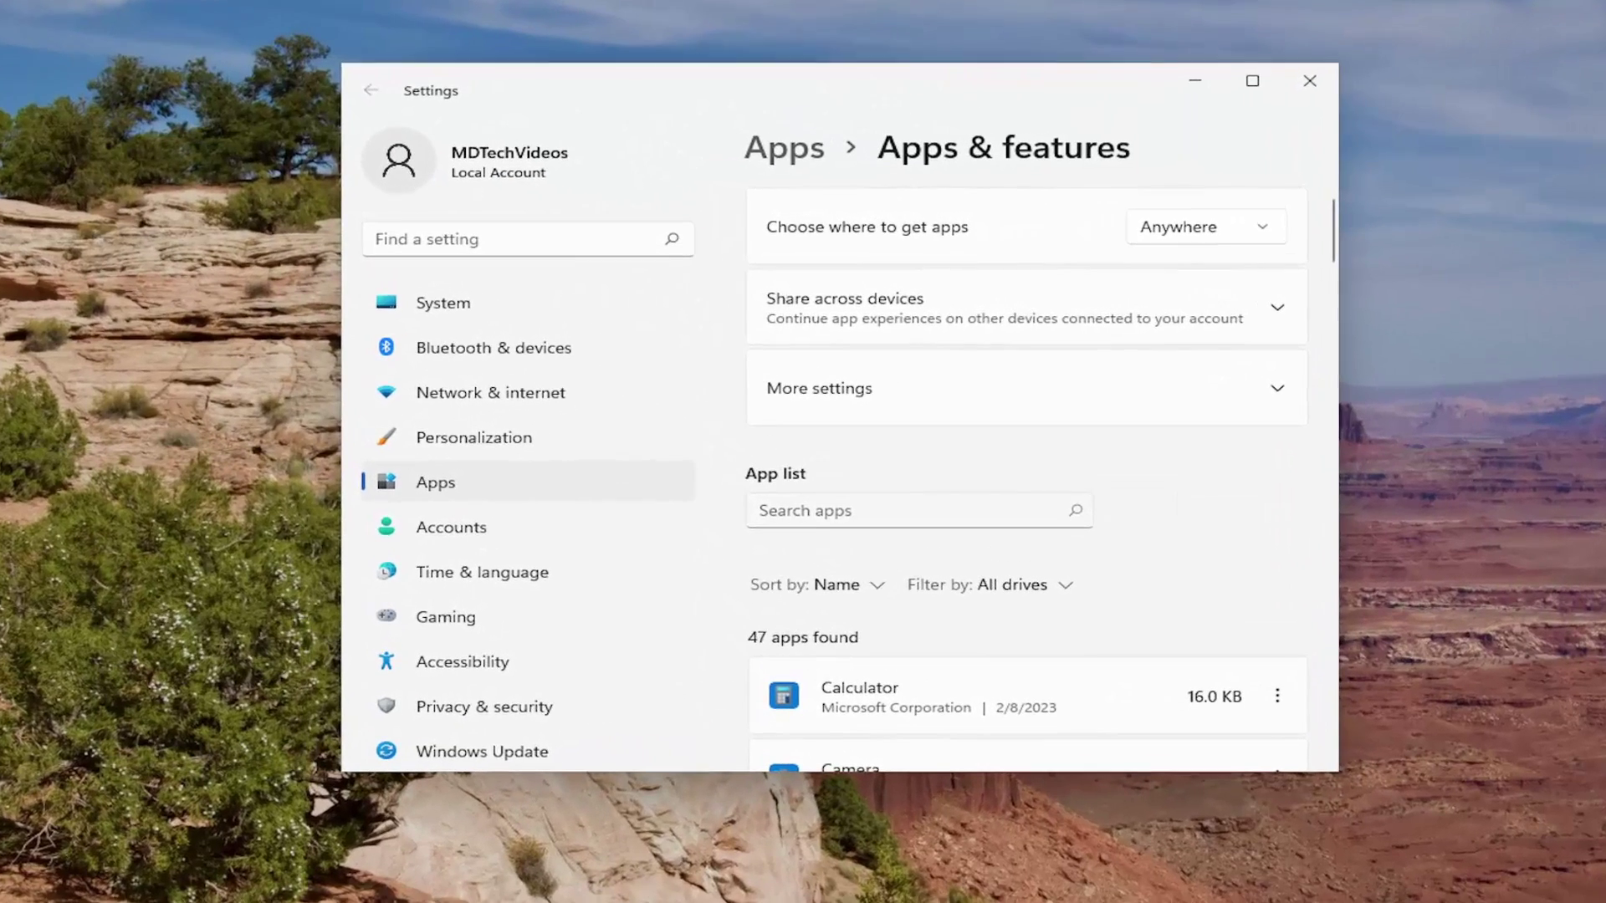
pyautogui.click(801, 479)
pyautogui.write('office')
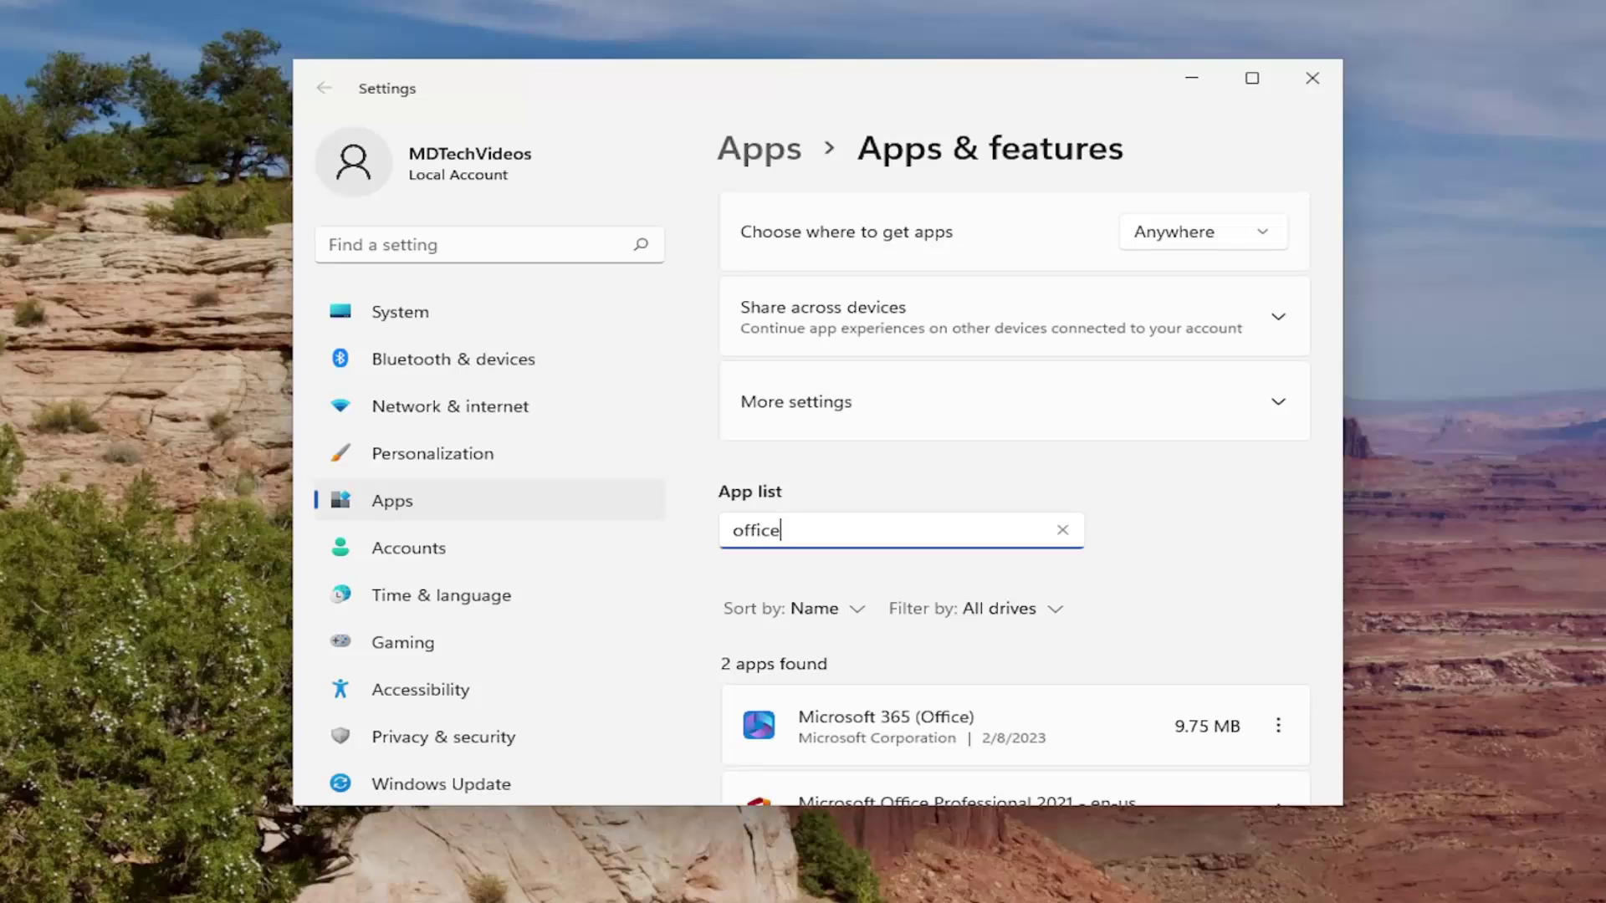
pyautogui.scroll(-2, 947, 580)
pyautogui.scroll(-3, 948, 580)
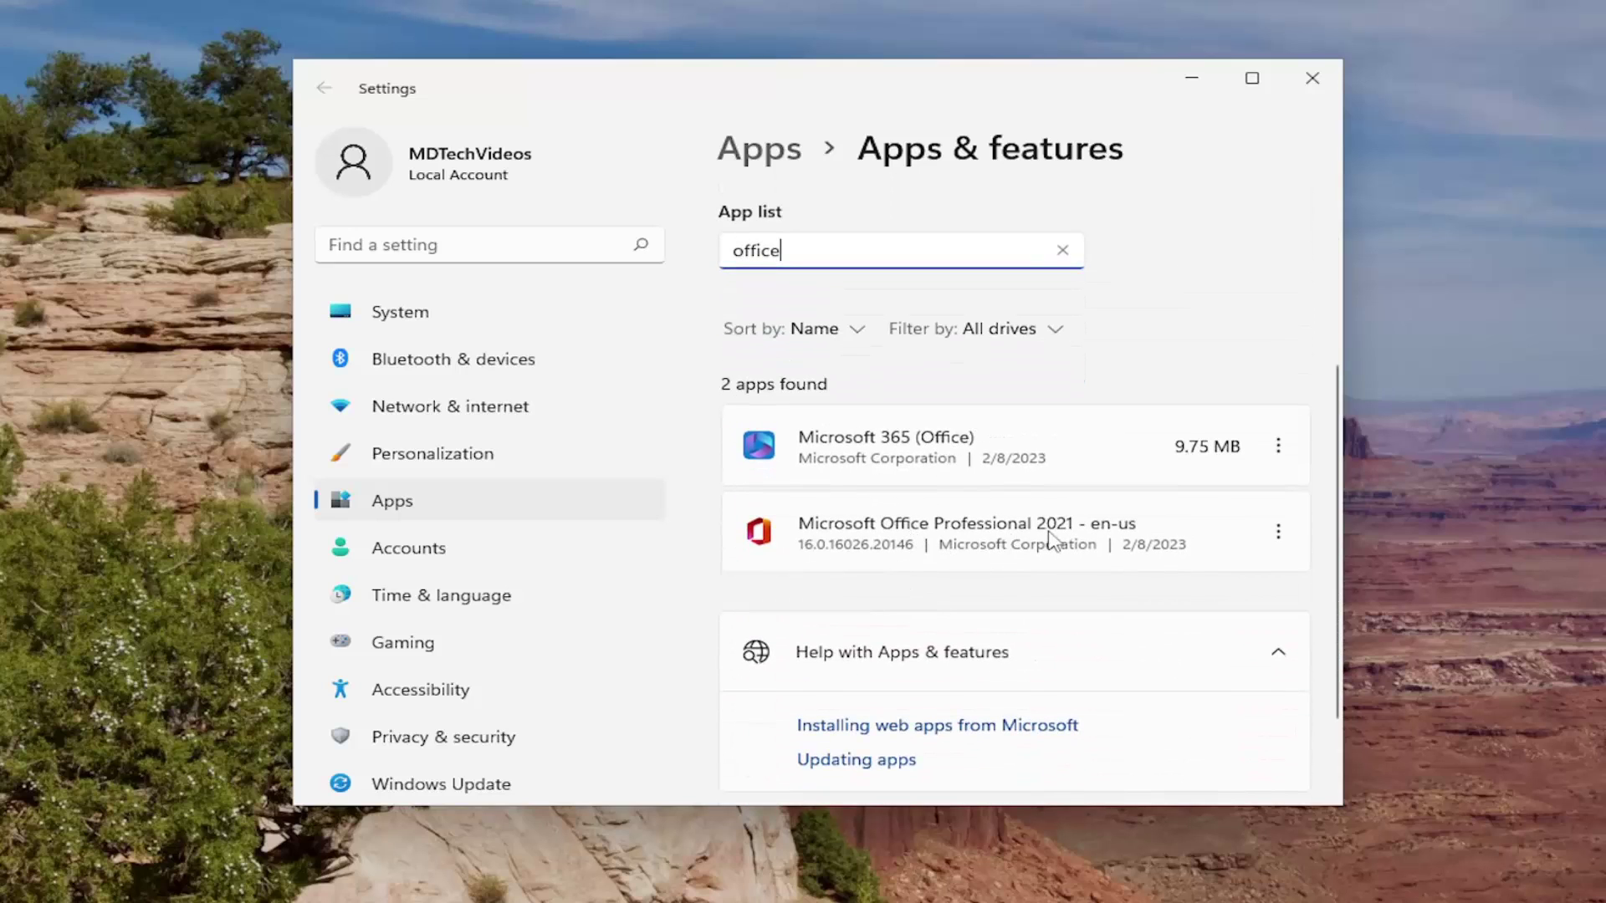
# Step: Run a Quick Repair on Microsoft Office Professional 2021 - en-us, allowing the changes, and close the repair window when done
pyautogui.click(1279, 533)
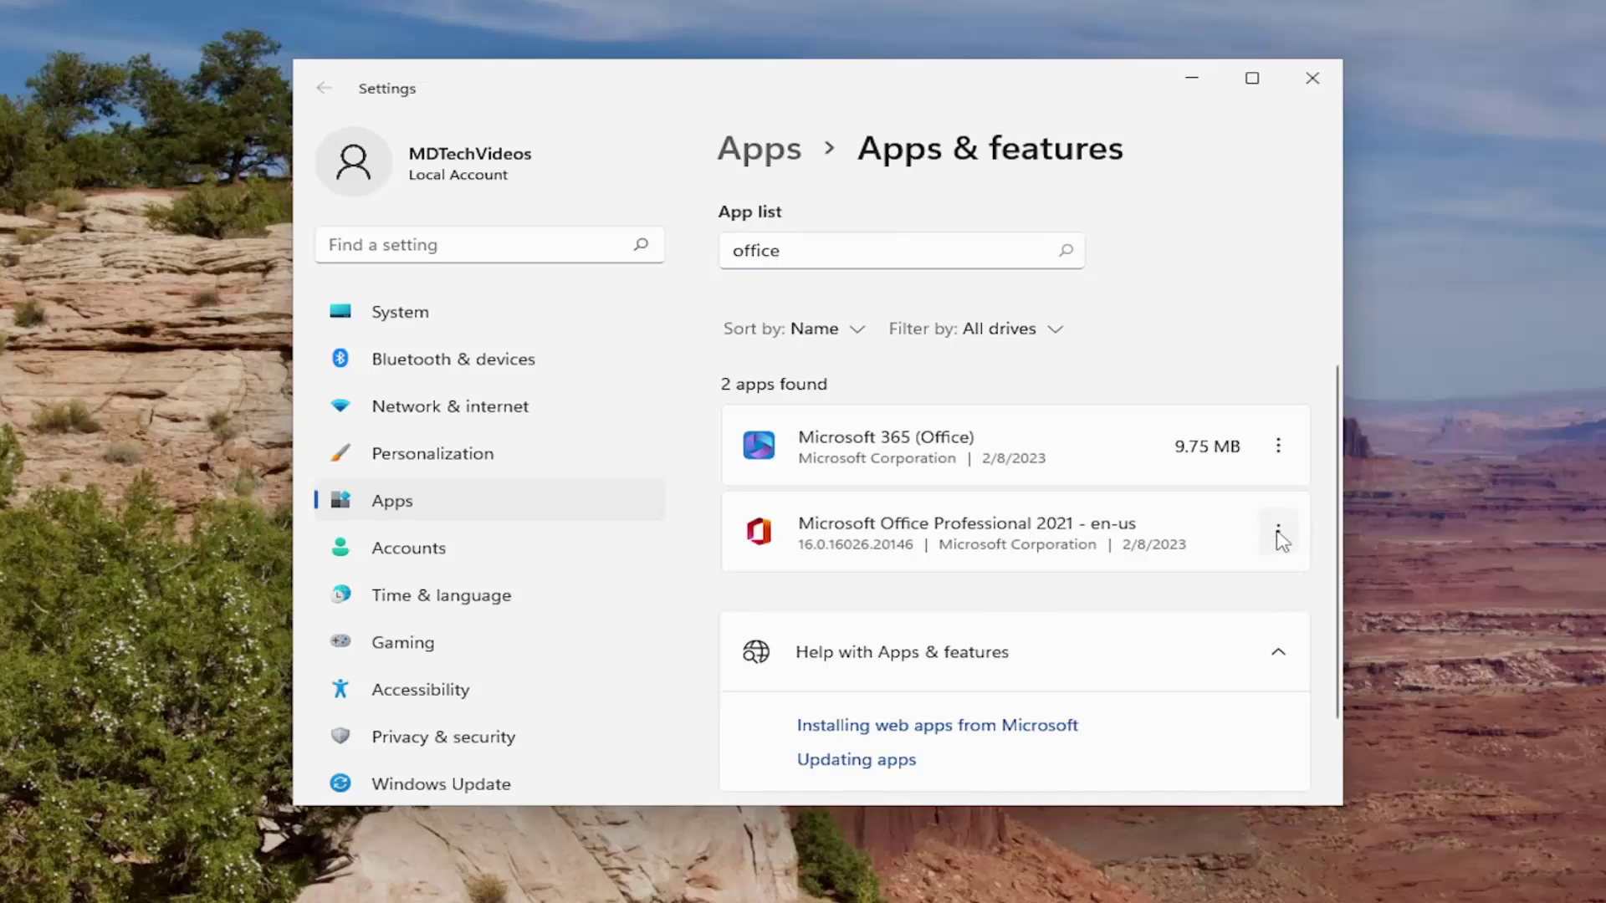
pyautogui.click(997, 583)
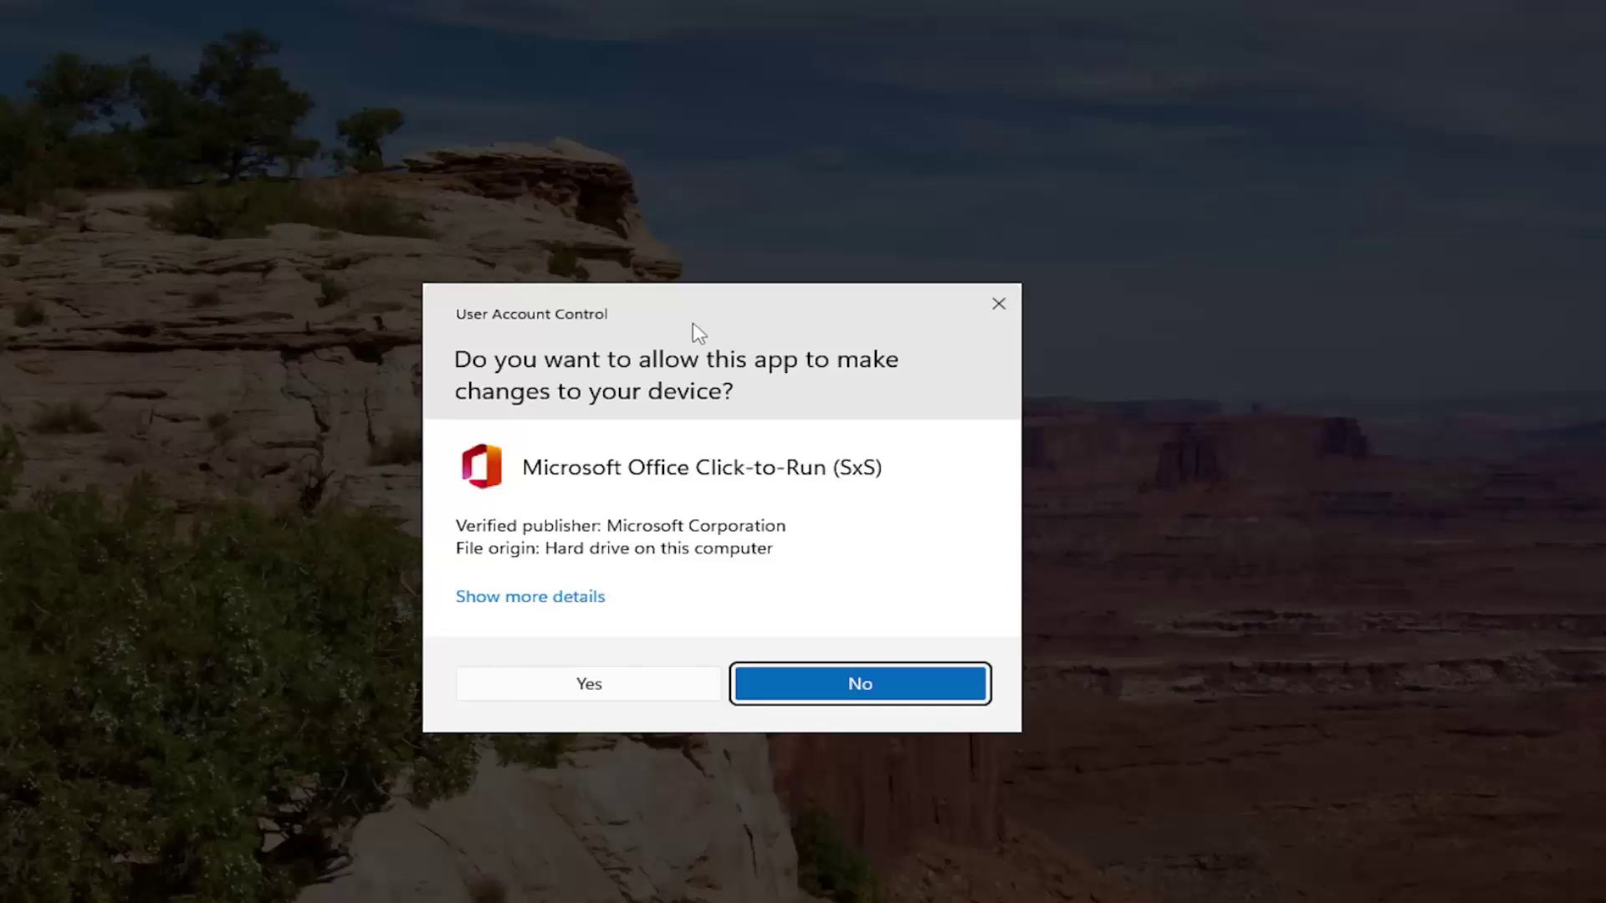
pyautogui.click(578, 684)
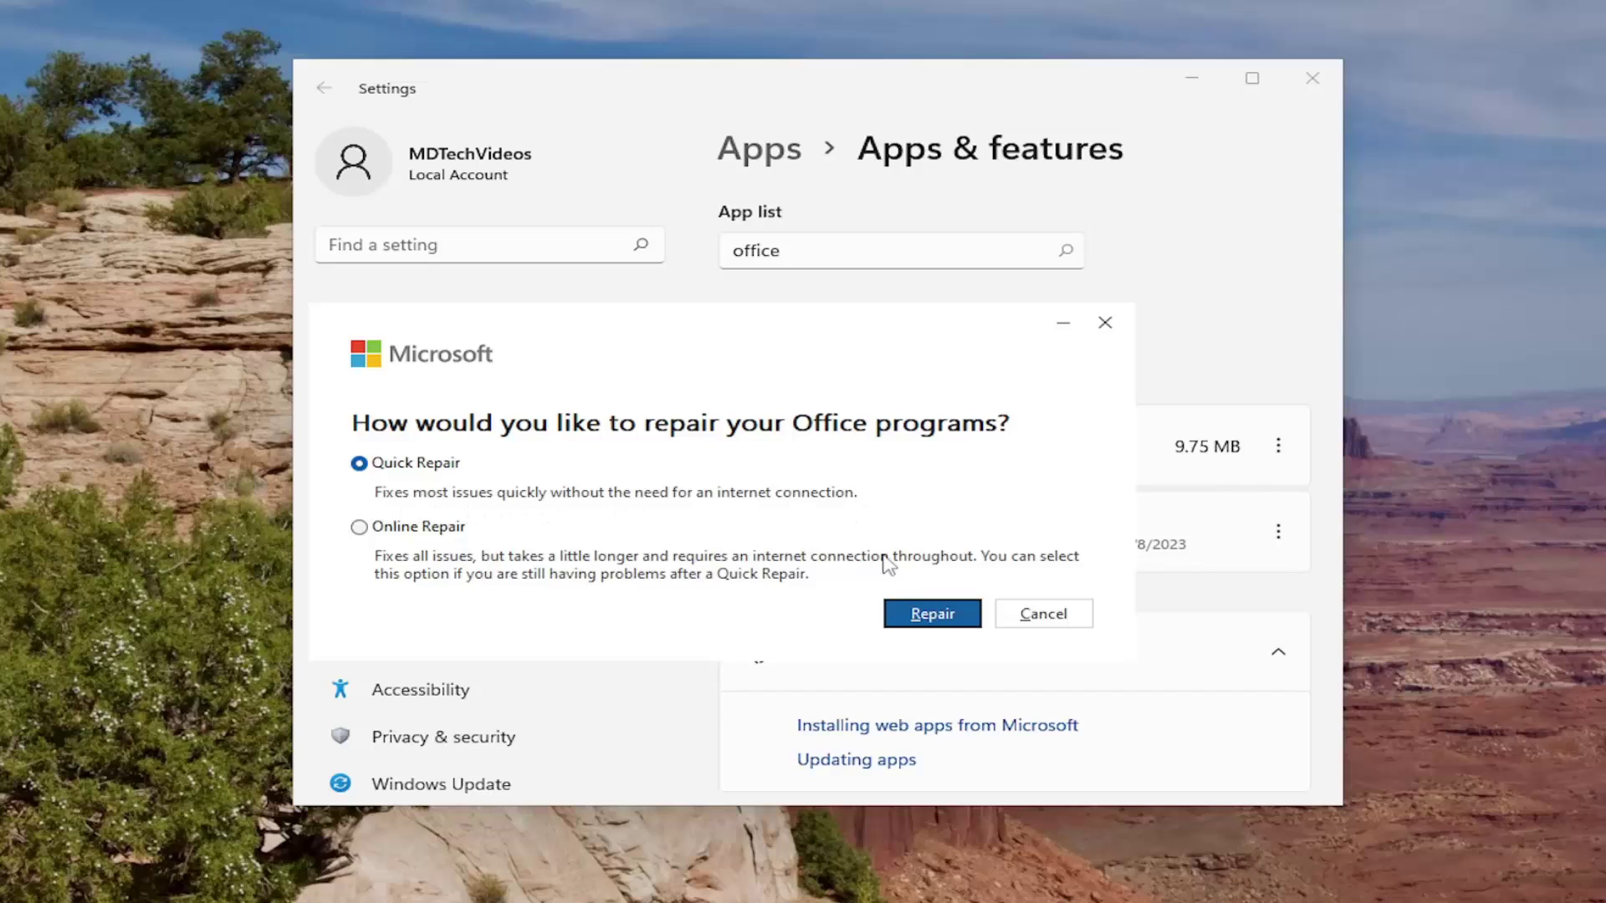
pyautogui.click(932, 615)
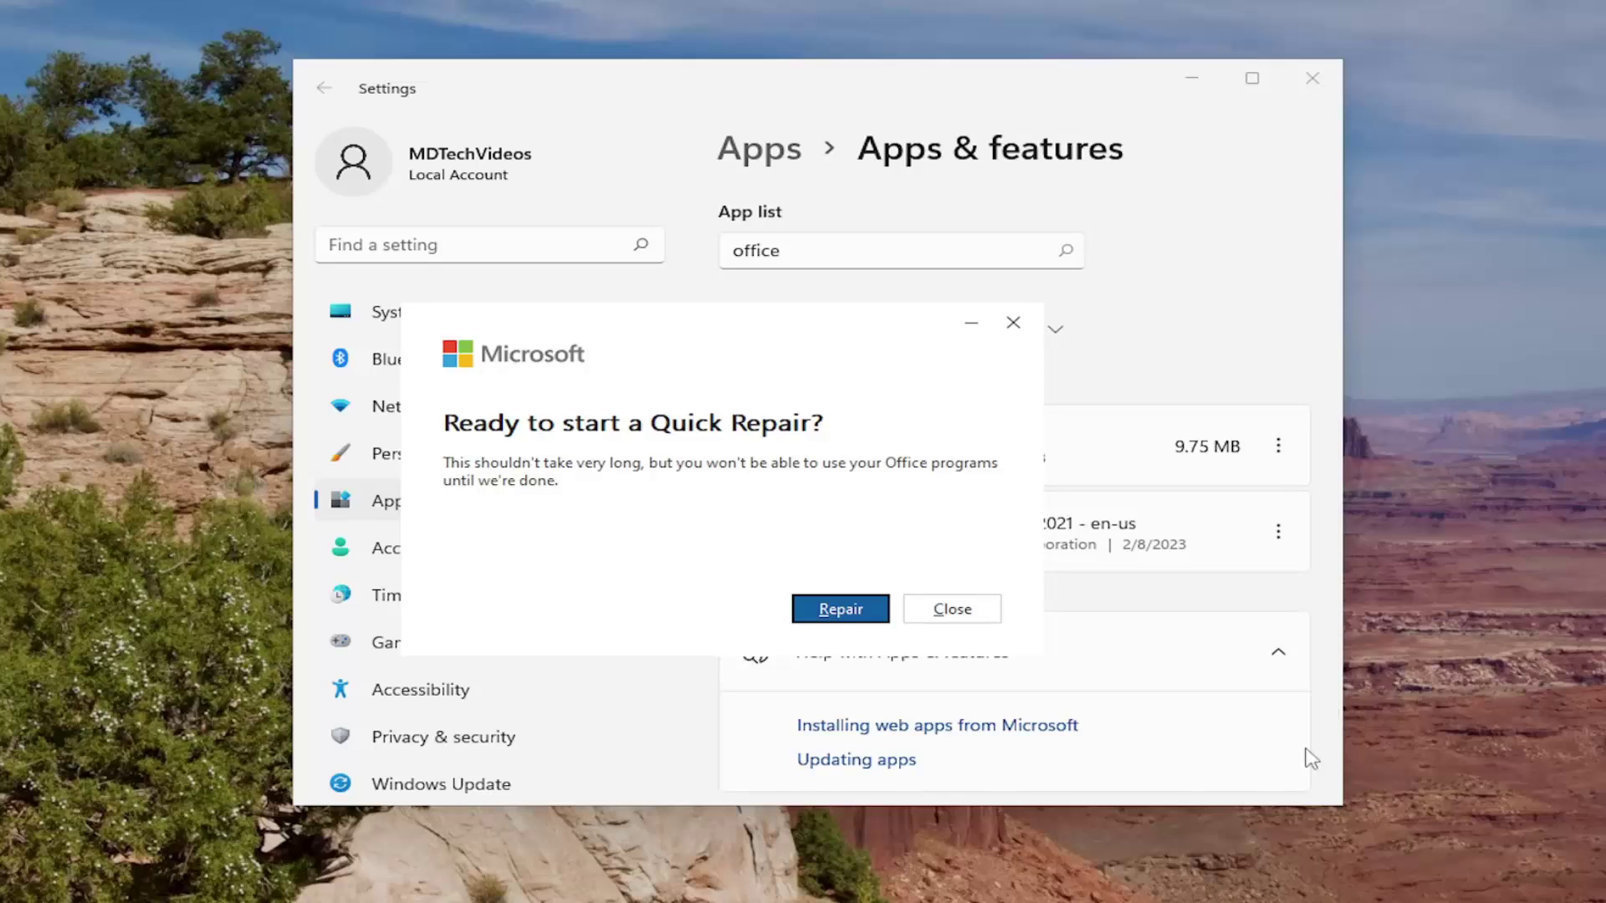
pyautogui.click(835, 615)
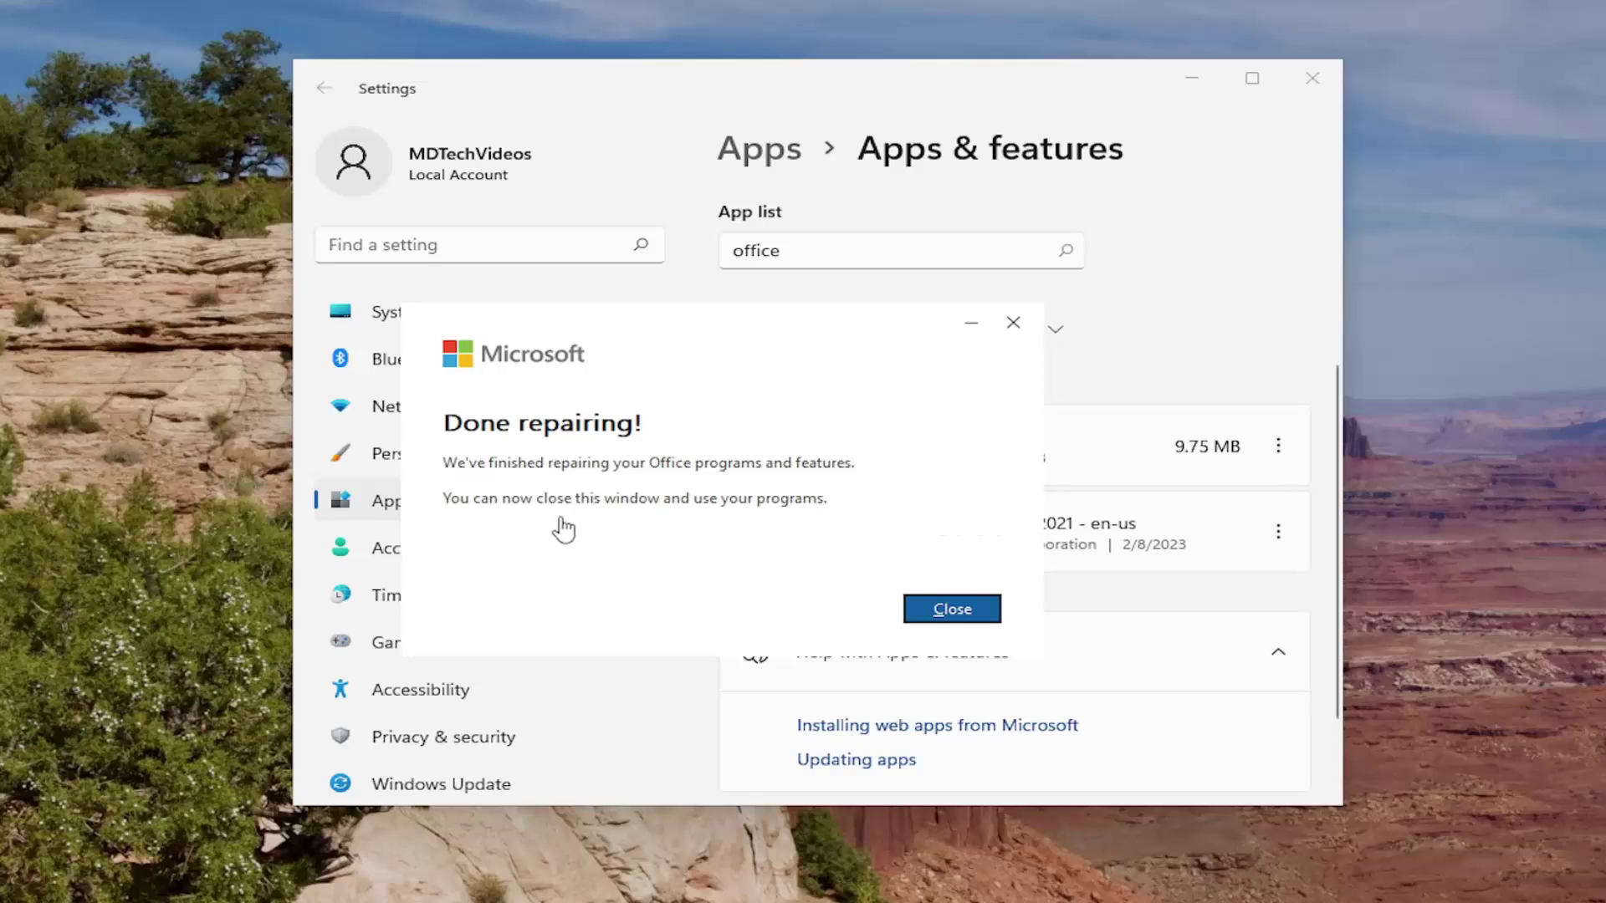
pyautogui.click(934, 609)
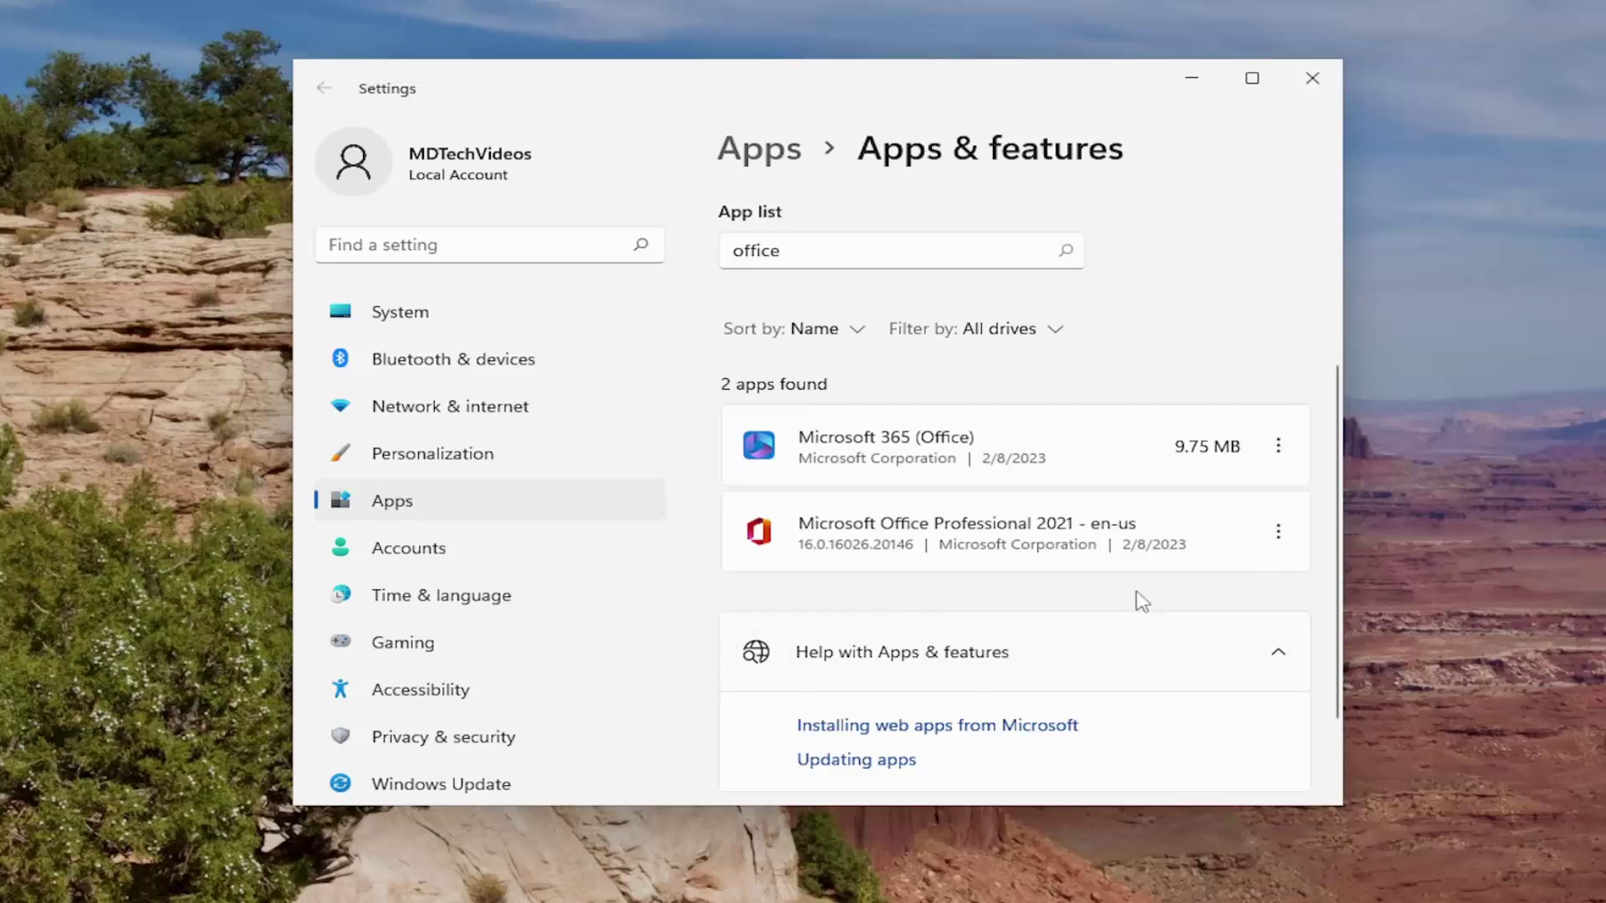
# Step: Run an Online Repair on Microsoft Office Professional 2021 - en-us, and close the installer and Settings once it completes
pyautogui.click(1280, 531)
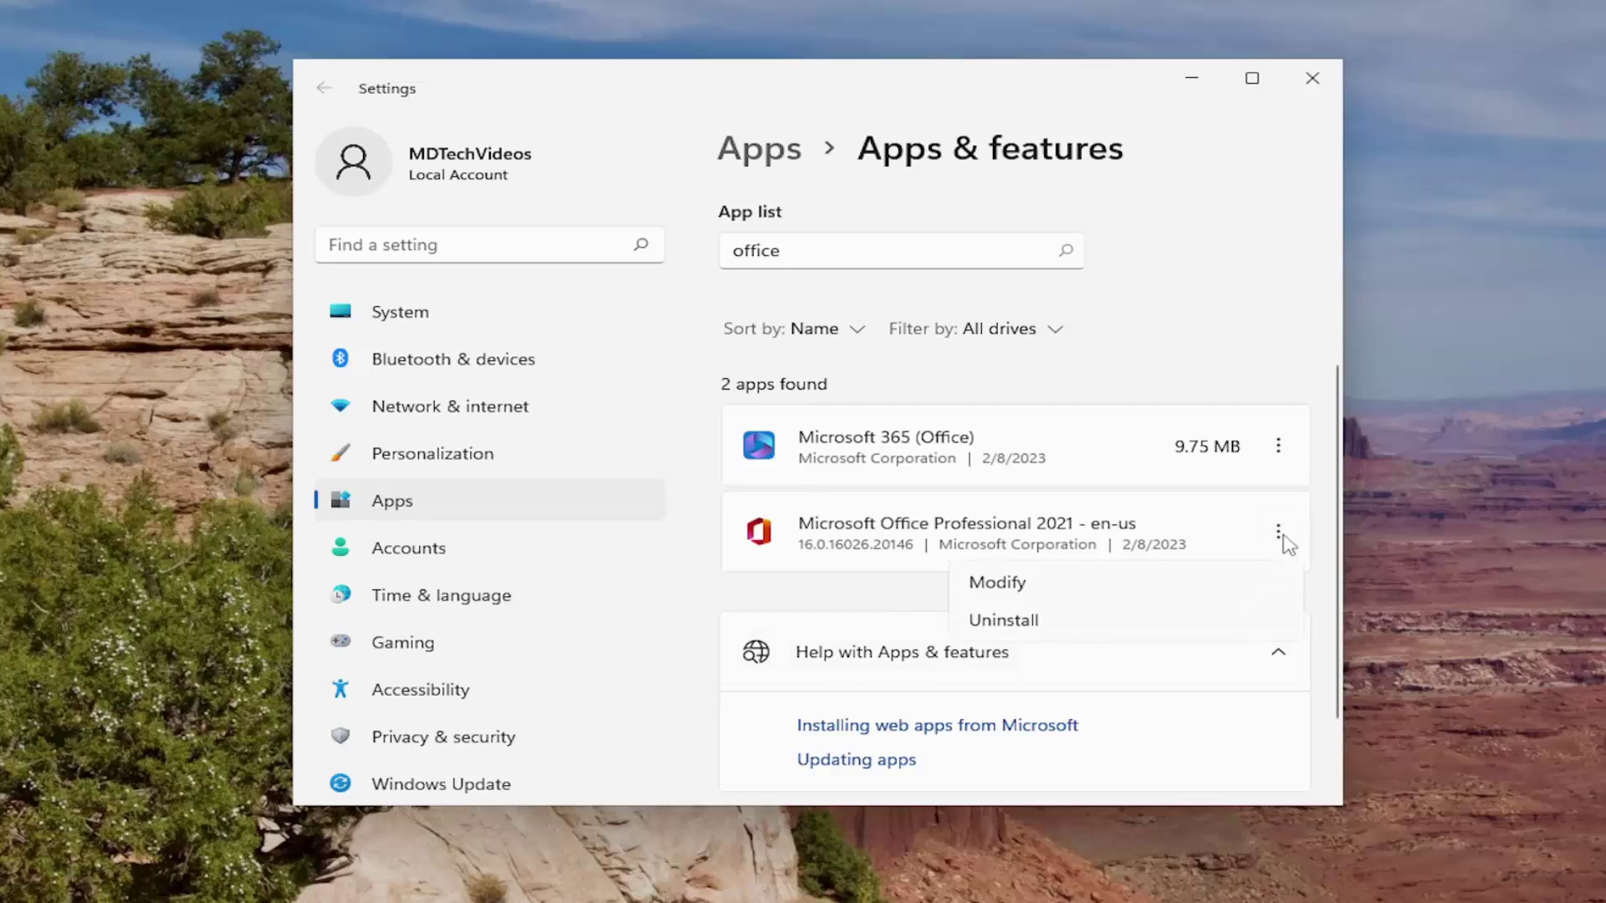
pyautogui.click(994, 589)
pyautogui.click(575, 687)
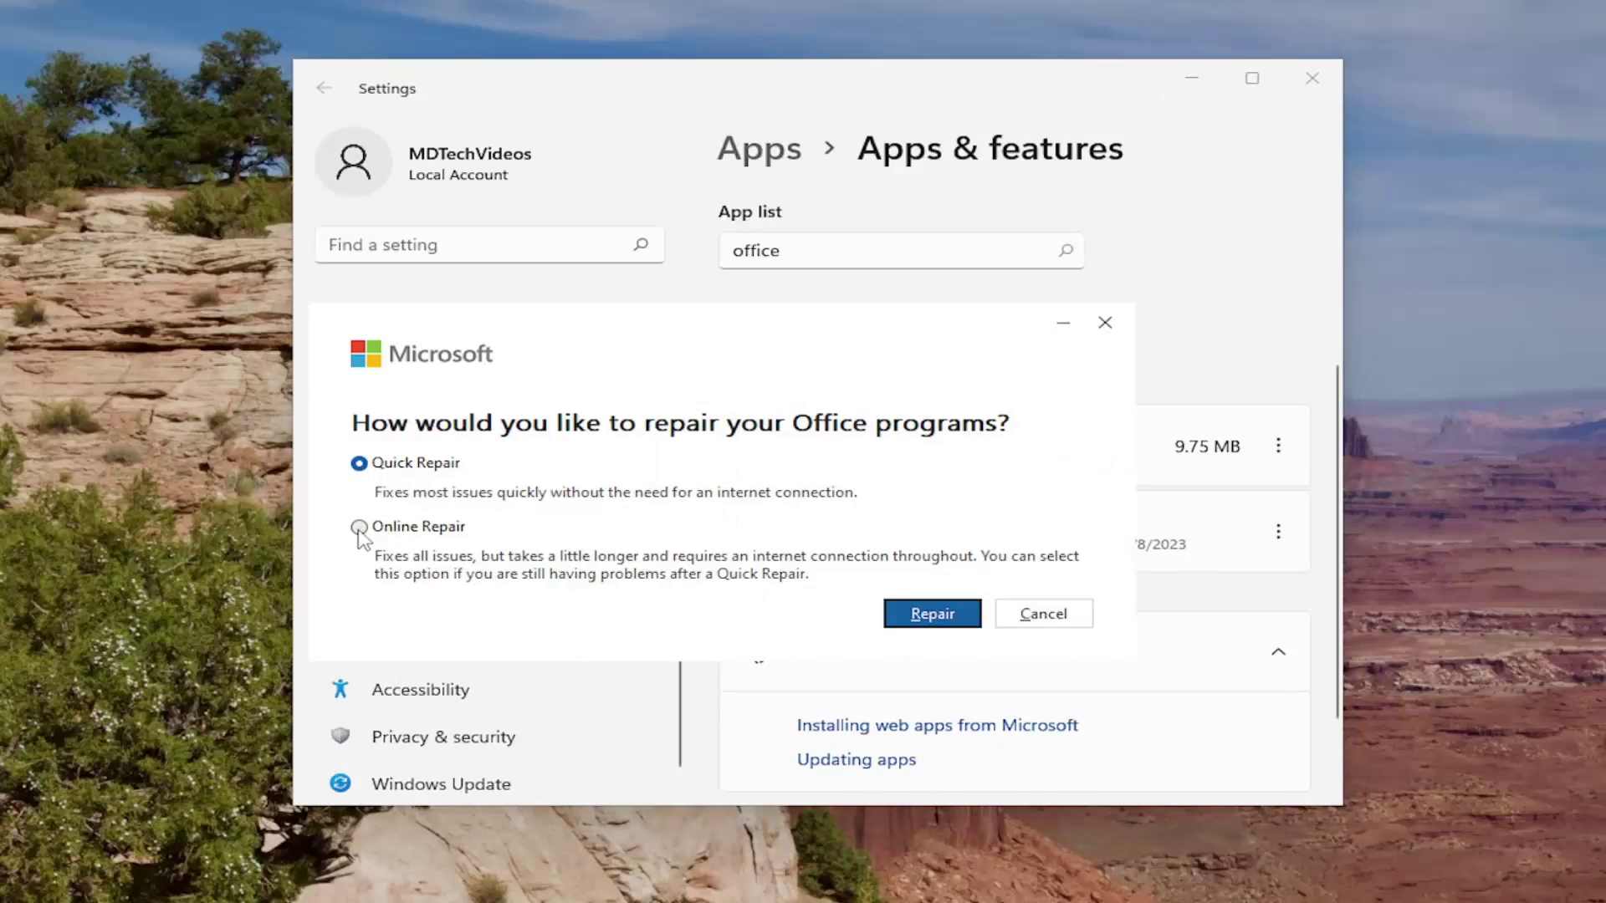
pyautogui.click(359, 529)
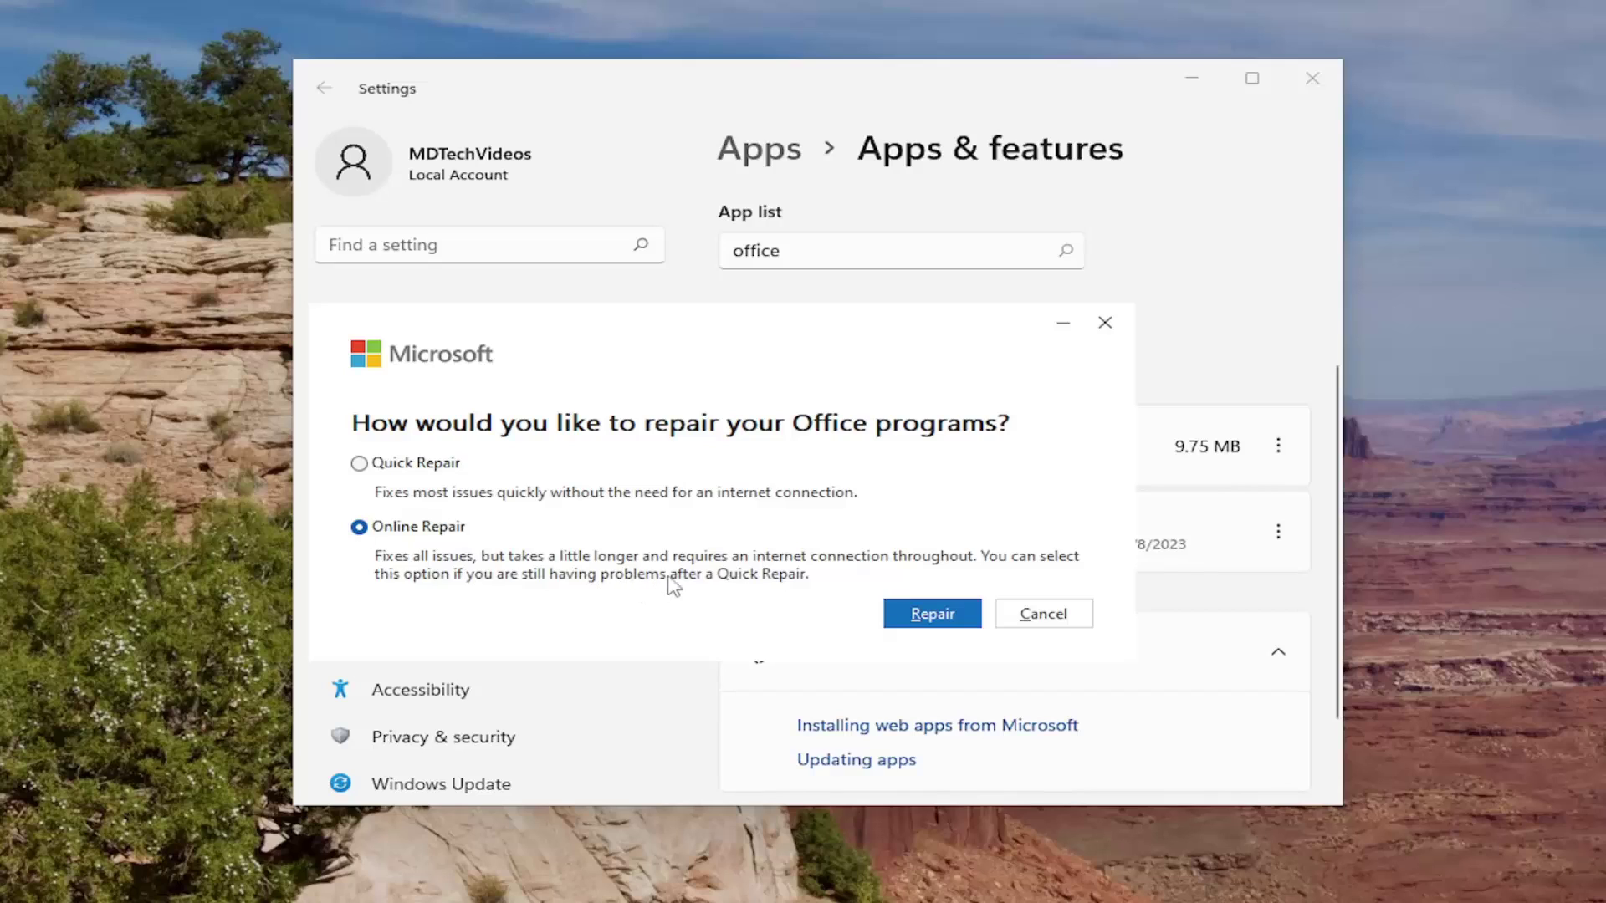
pyautogui.click(932, 616)
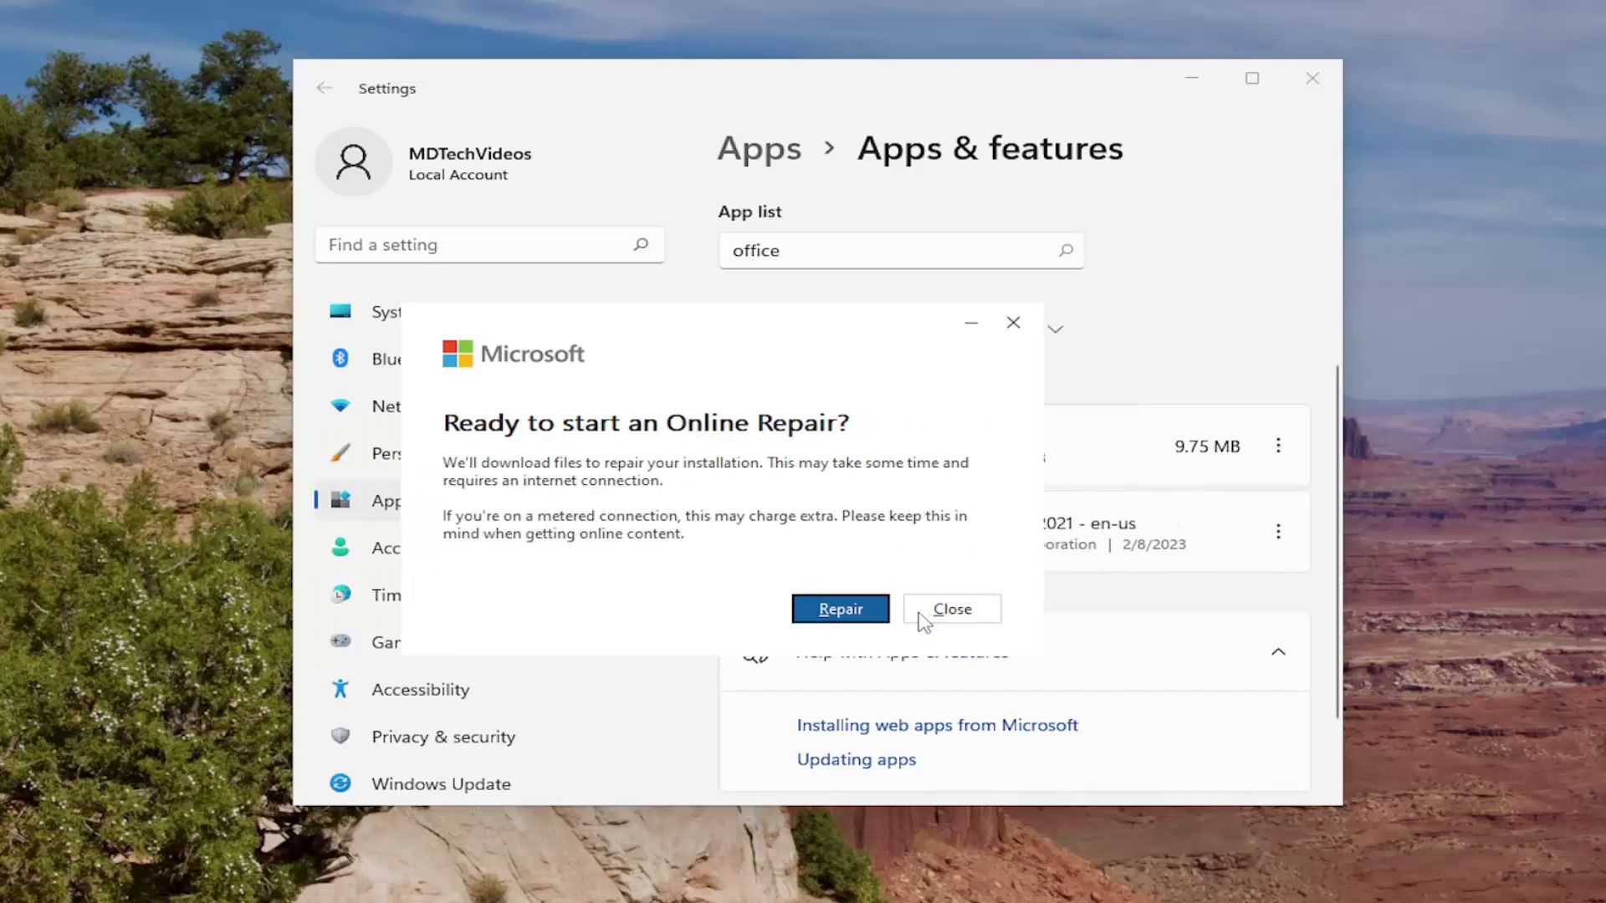
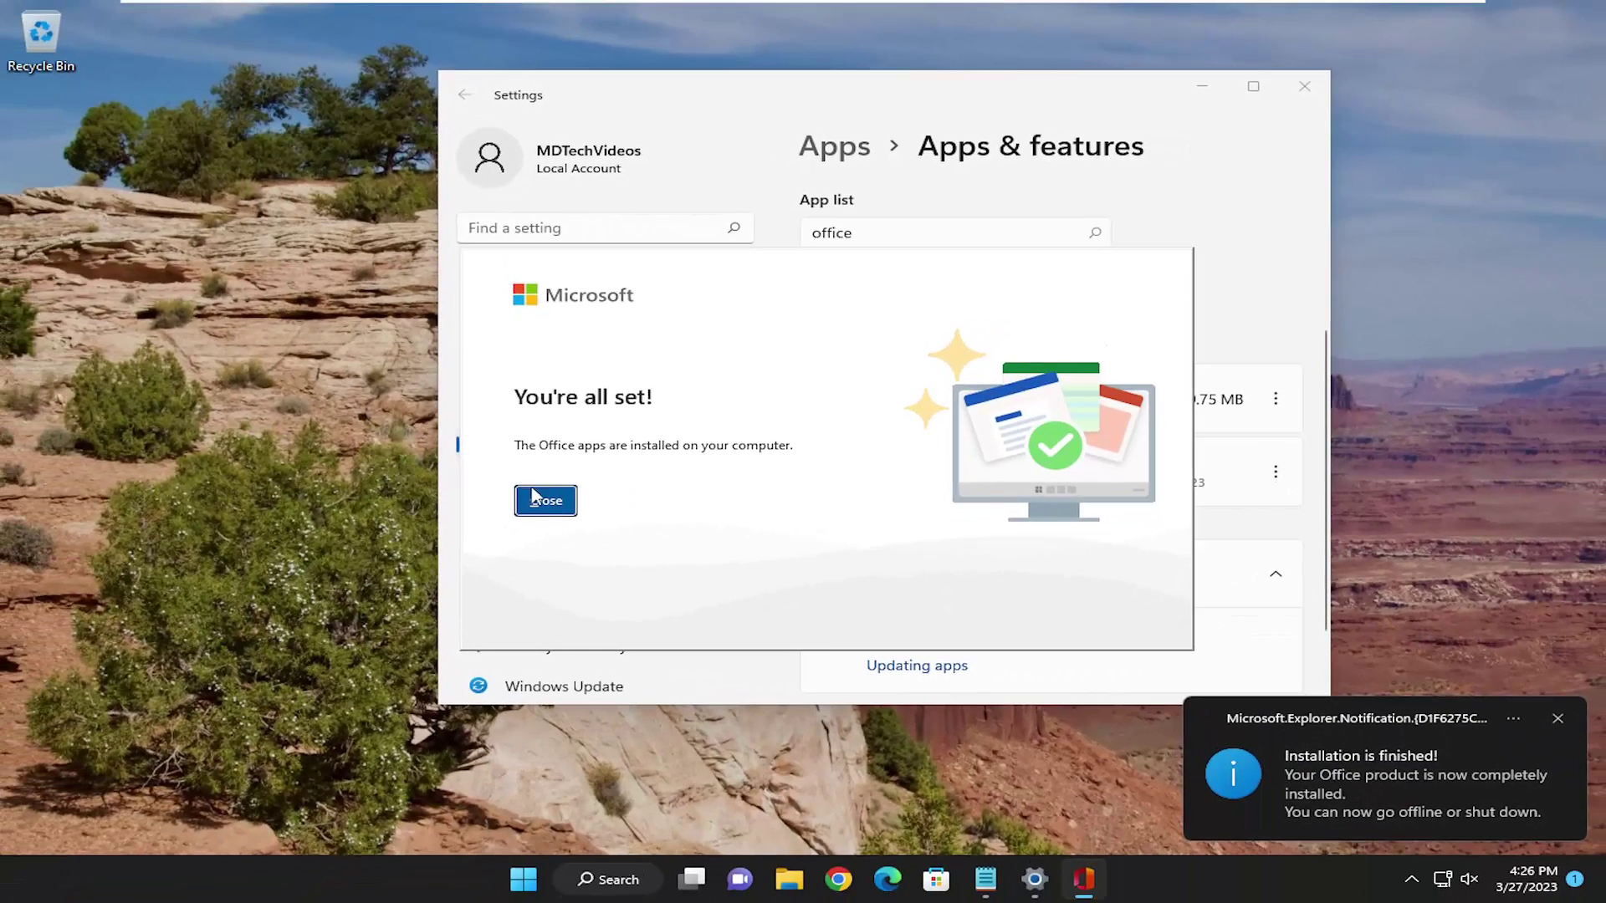
pyautogui.click(495, 526)
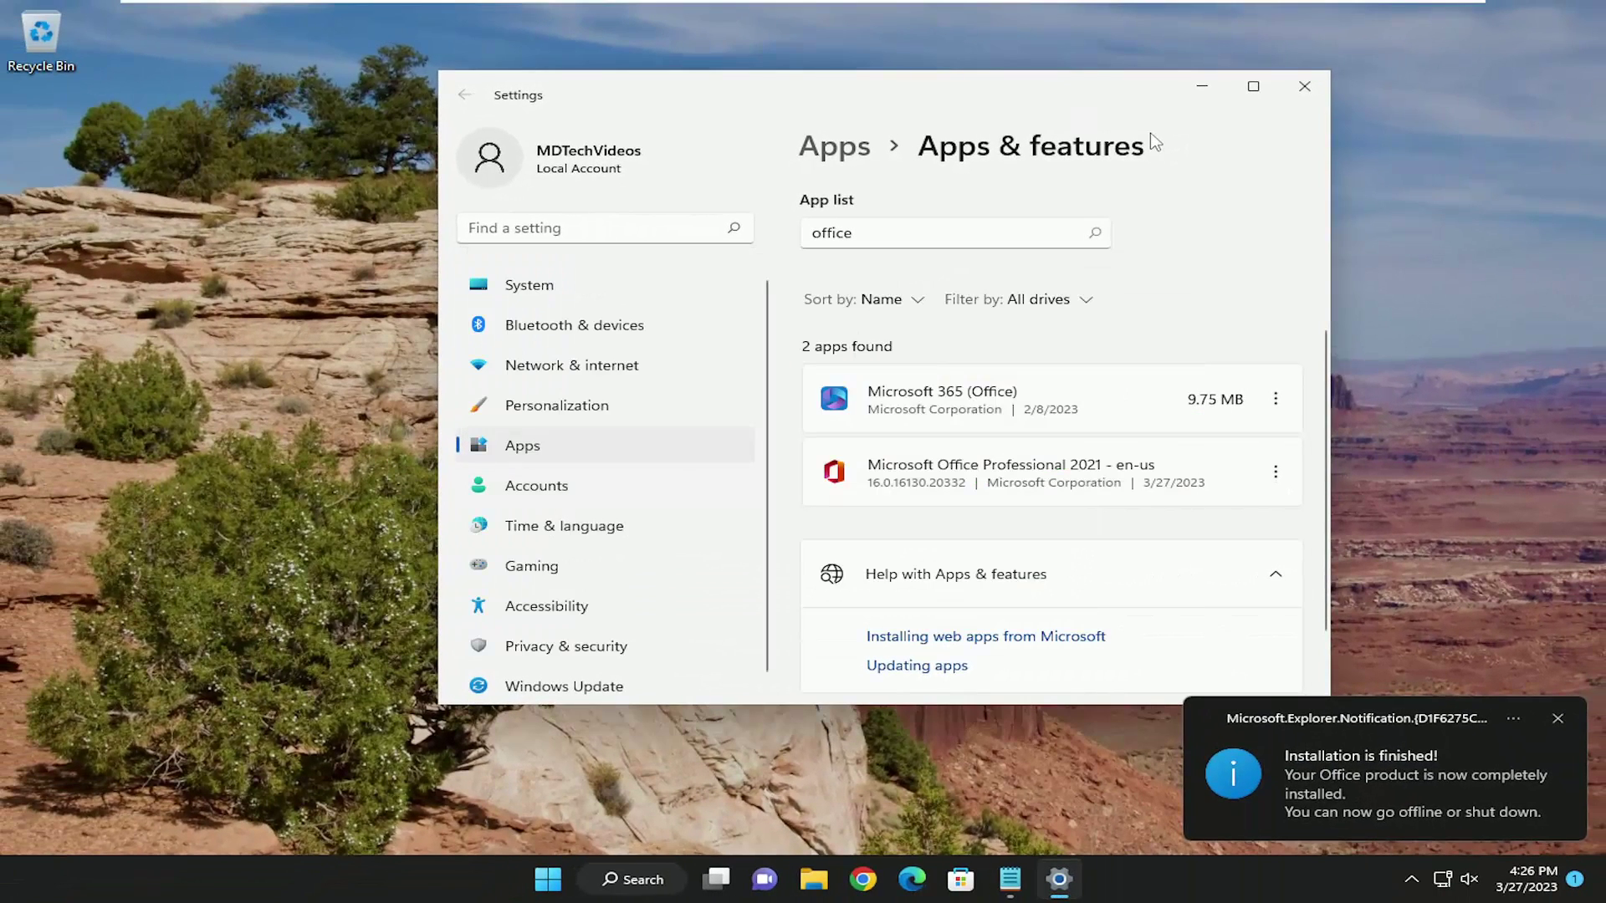
pyautogui.click(1304, 87)
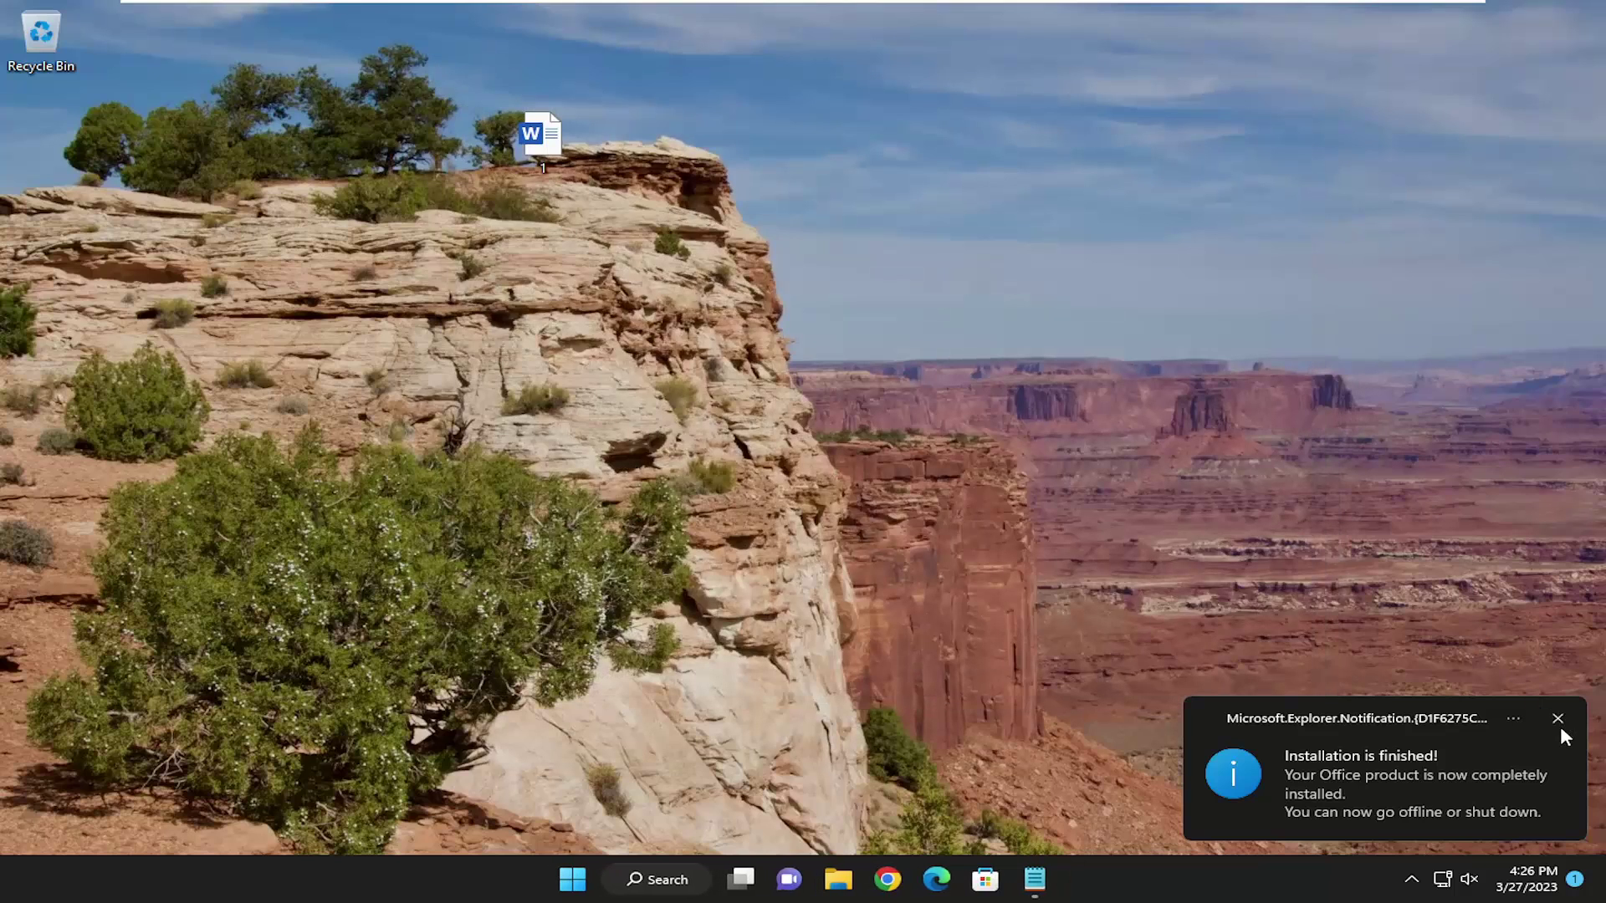
# Step: Dismiss the installation notification and close the untitled Notepad file without saving its changes
pyautogui.click(1557, 721)
pyautogui.press('super+x')
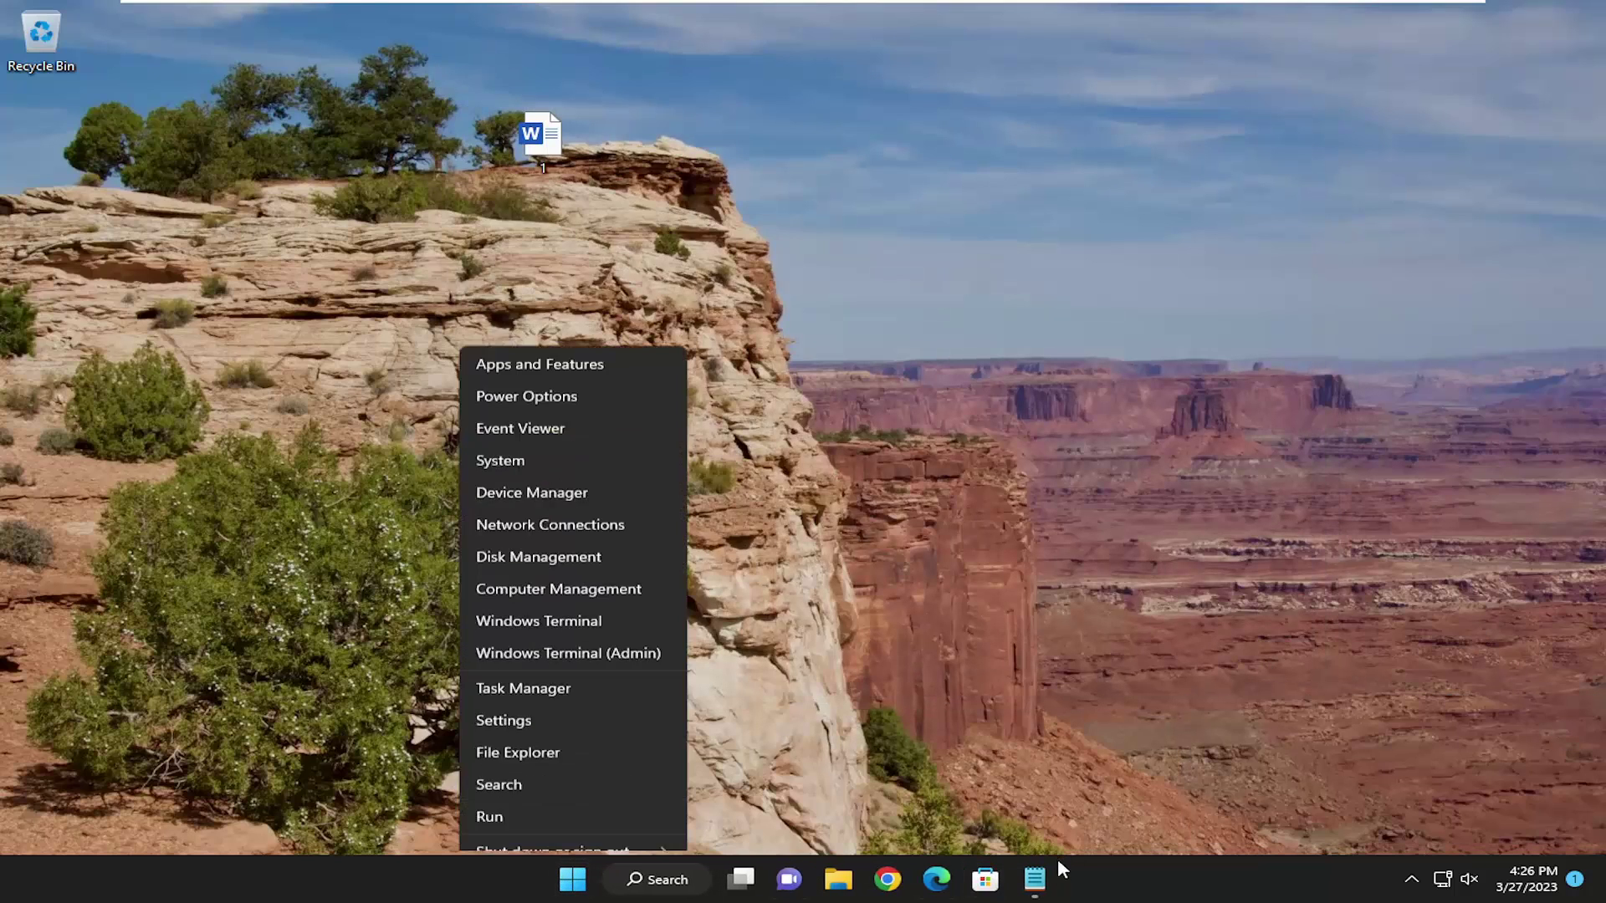
pyautogui.rightClick(1034, 876)
pyautogui.click(971, 828)
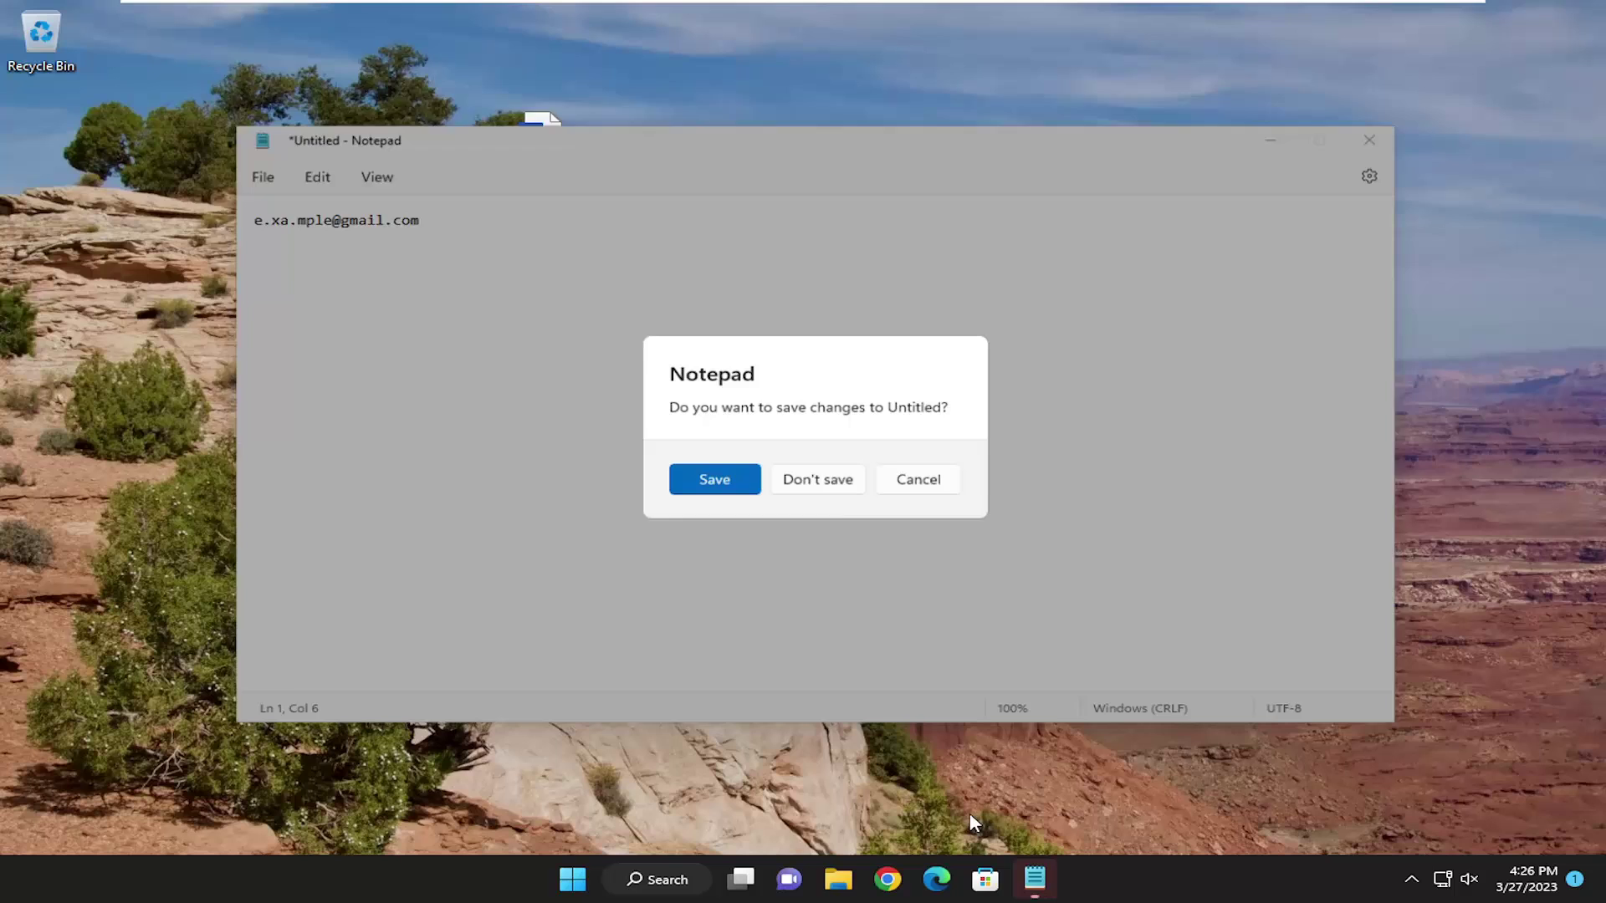
pyautogui.click(790, 470)
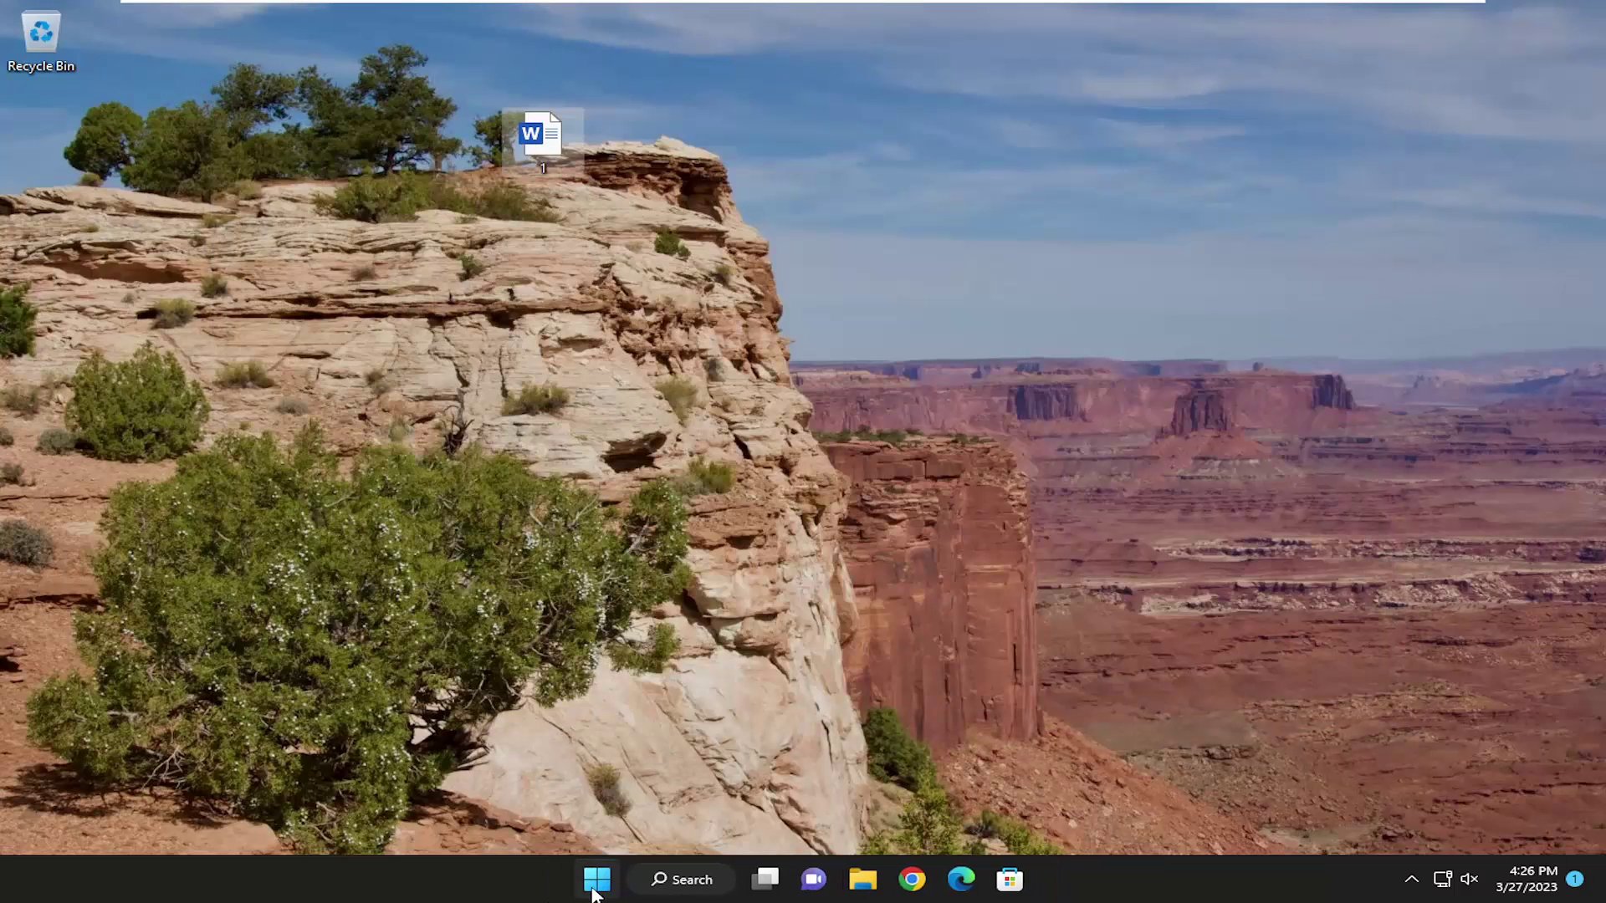
# Step: Restart the computer to finish the Office repair
pyautogui.rightClick(595, 888)
pyautogui.moveTo(555, 803)
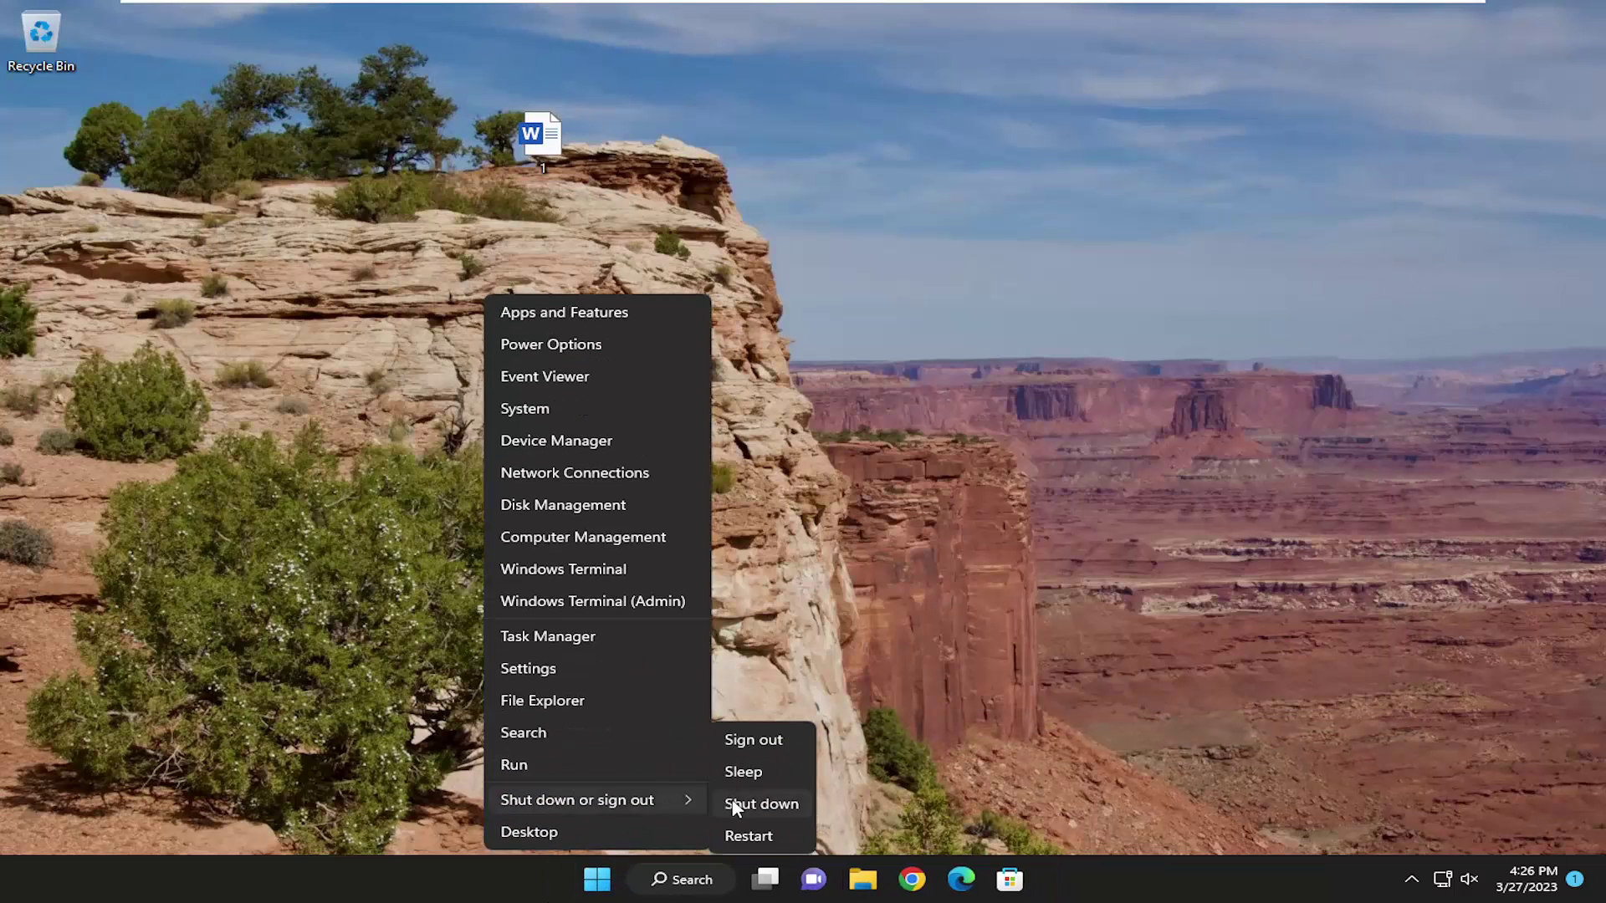
pyautogui.click(746, 835)
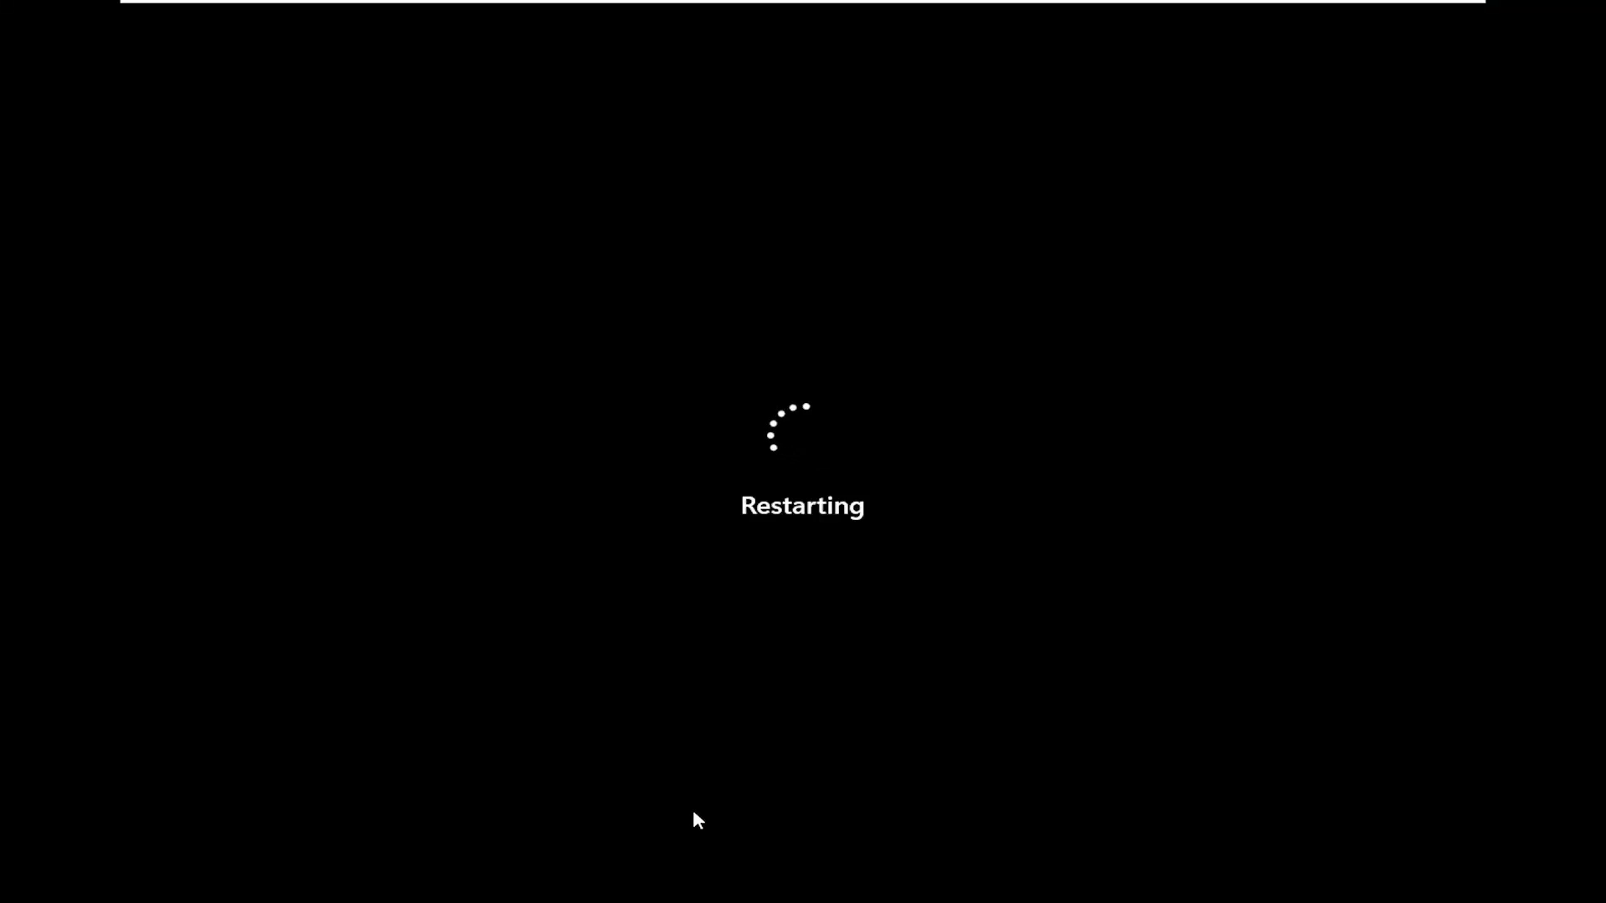